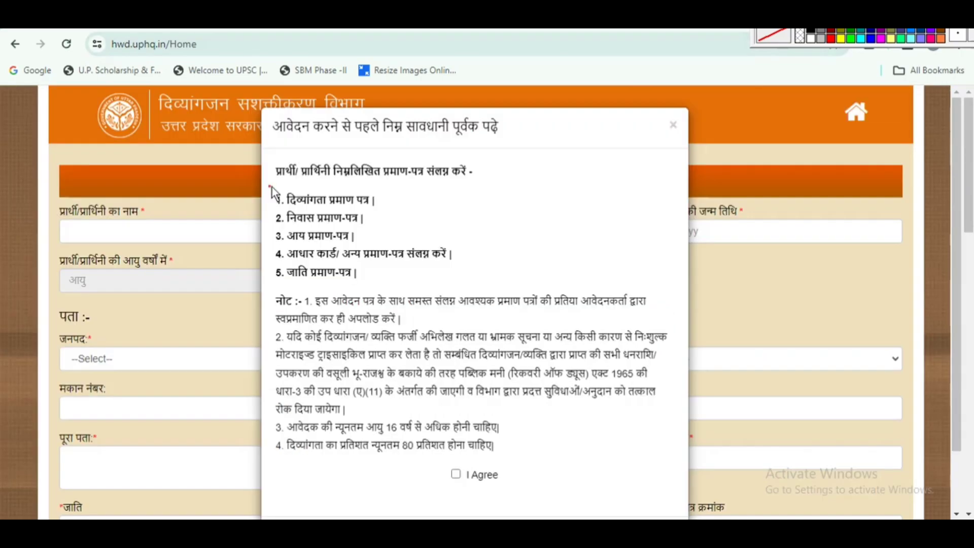
Review the list of required certificates in the pre-application notice and the department's website address, uphwd.gov.in.
{"action": "mouse_move", "coordinate": [271, 187]}
{"action": "left_mouse_down"}
{"action": "mouse_move", "coordinate": [410, 230]}
{"action": "mouse_move", "coordinate": [471, 294]}
{"action": "mouse_move", "coordinate": [468, 285]}
{"action": "left_mouse_up"}
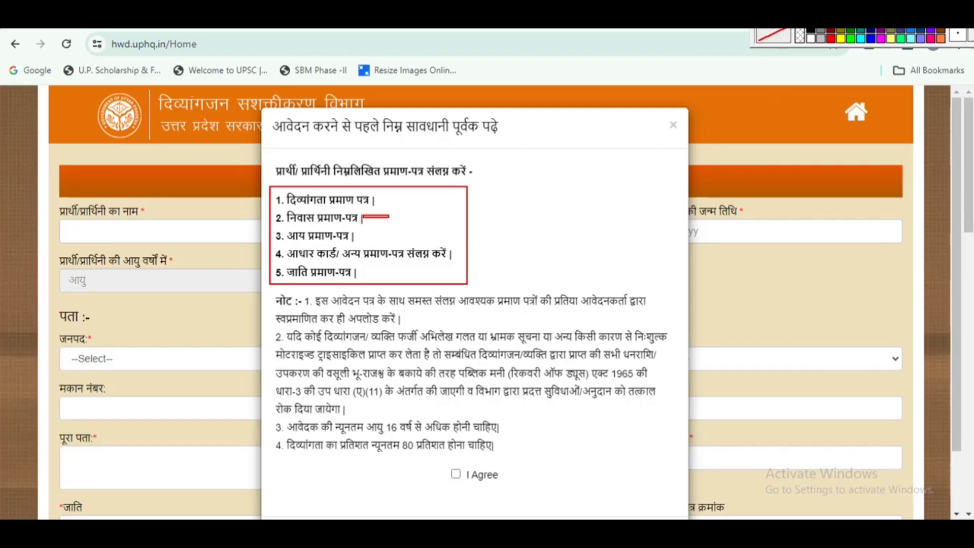
{"action": "left_click", "coordinate": [790, 27]}
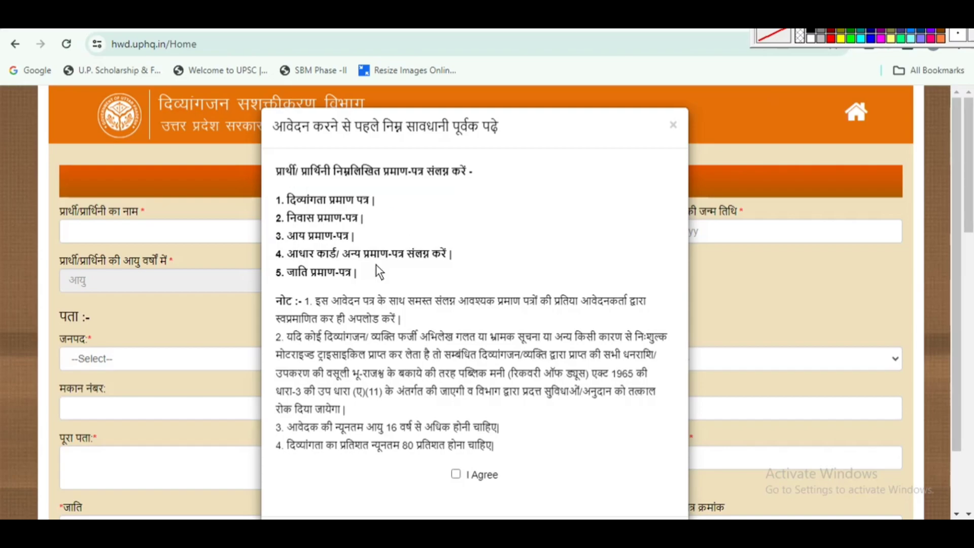
{"action": "left_click_drag", "start_coordinate": [367, 242], "coordinate": [393, 229]}
{"action": "mouse_move", "coordinate": [260, 187]}
{"action": "left_mouse_down"}
{"action": "mouse_move", "coordinate": [315, 187]}
{"action": "mouse_move", "coordinate": [467, 289]}
{"action": "left_mouse_up"}
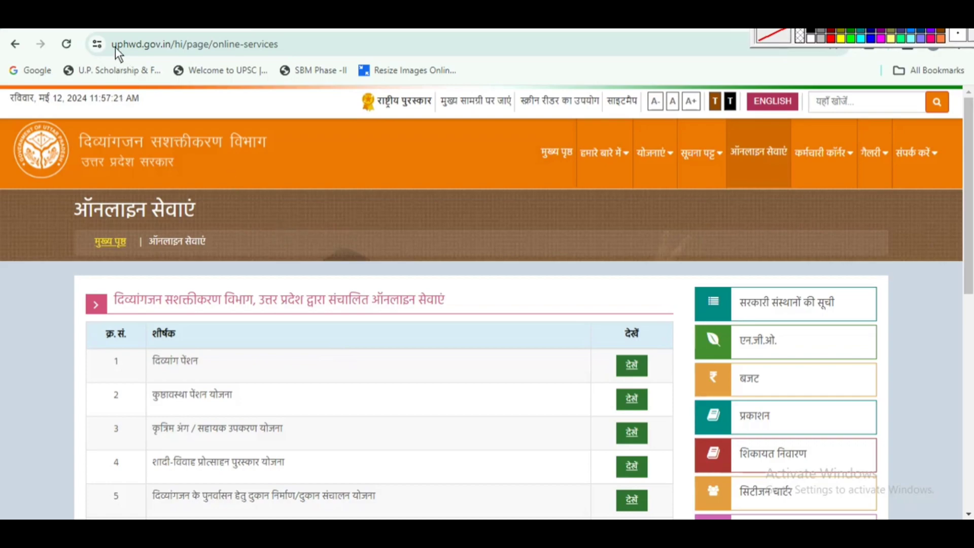
{"action": "left_click_drag", "start_coordinate": [107, 34], "coordinate": [177, 53]}
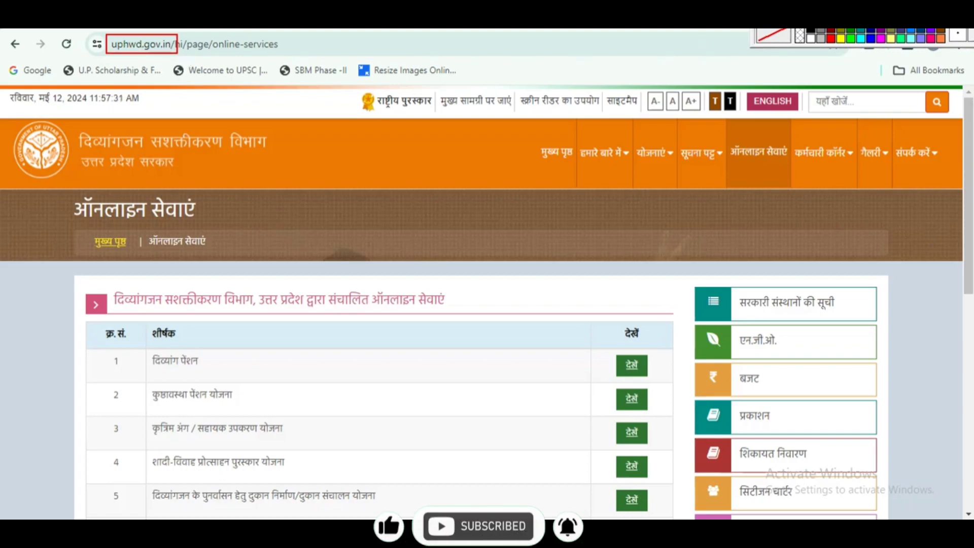
{"action": "left_click", "coordinate": [806, 25]}
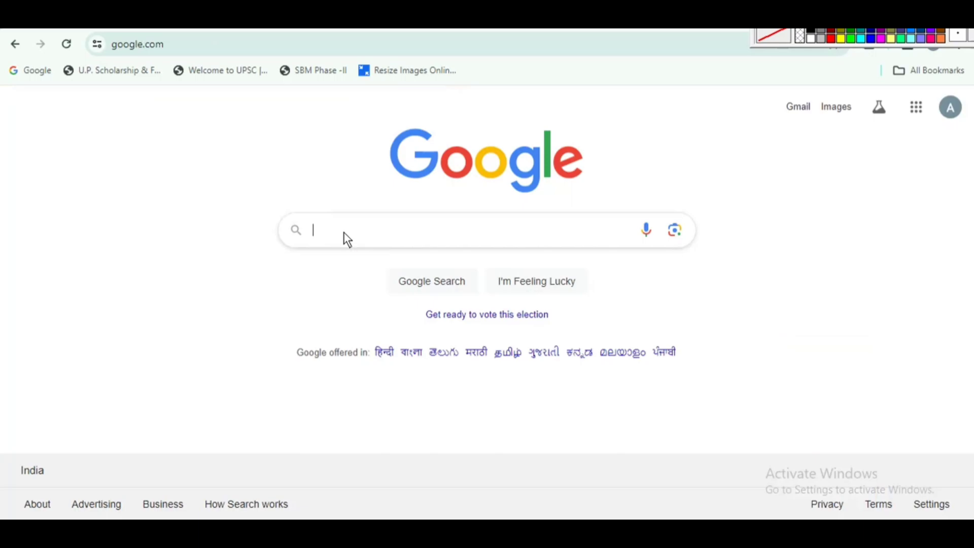
Search Google for "pwd motorcycle registration" and open the Online Services result from the Uttar Pradesh Empowerment of Persons With Disabilities Department.
{"action": "type", "text": "pwd"}
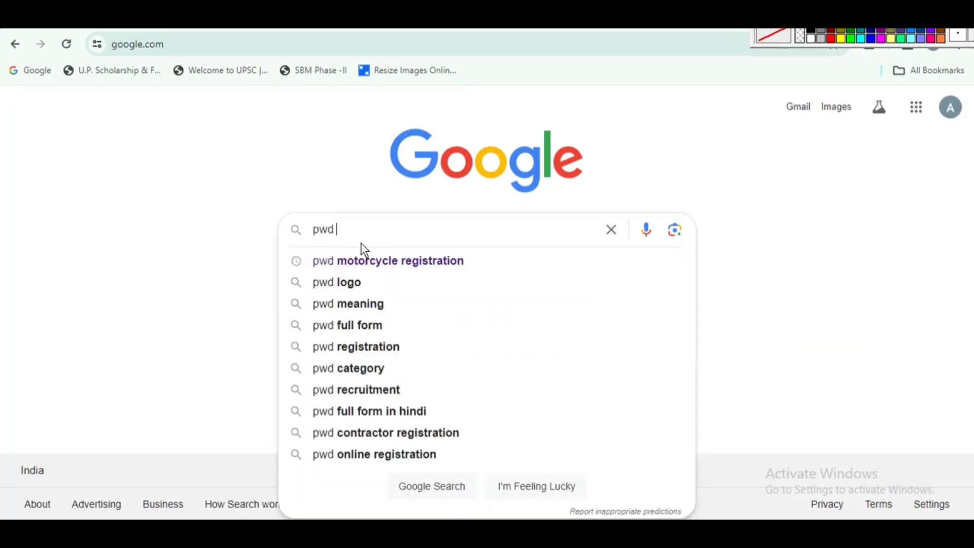
{"action": "left_click", "coordinate": [419, 268]}
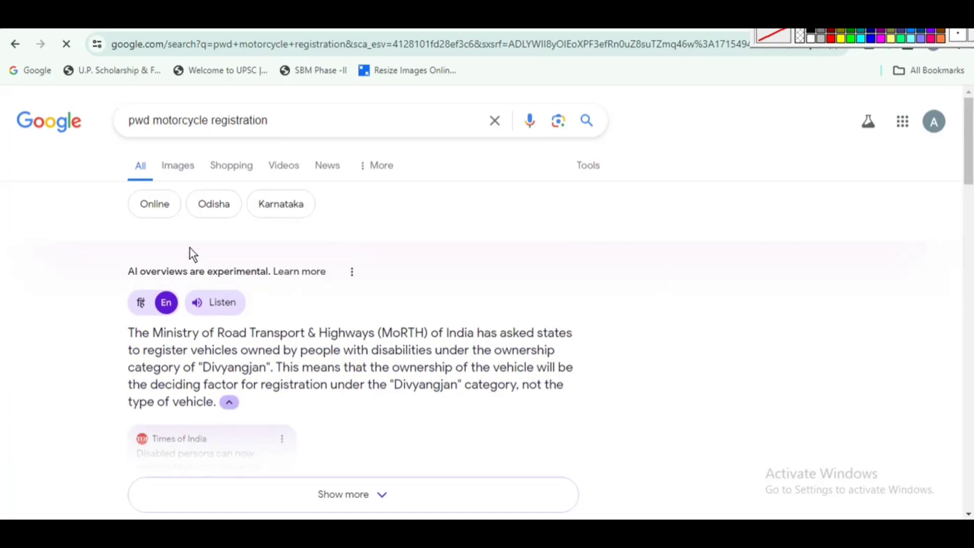
{"action": "scroll", "coordinate": [333, 345], "scroll_direction": "down", "scroll_amount": 7}
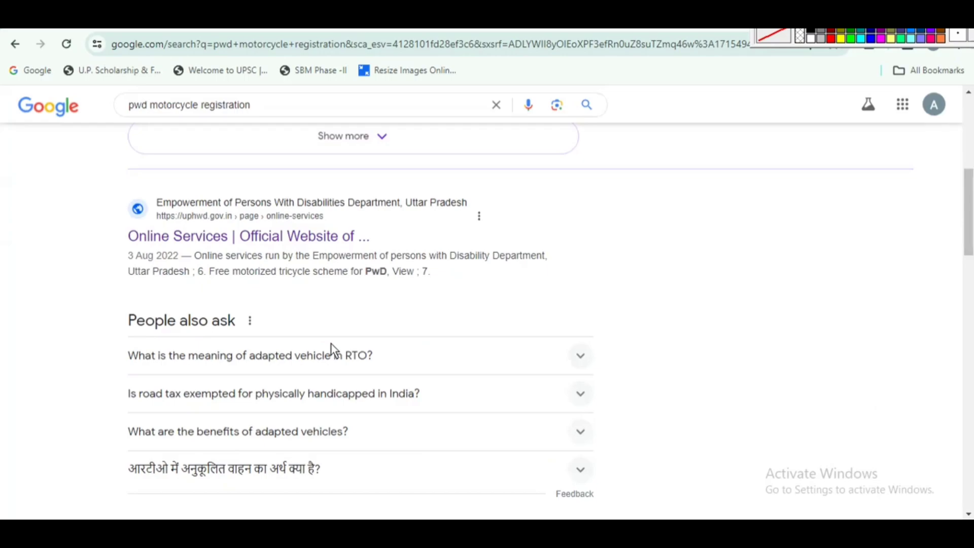
{"action": "left_click", "coordinate": [231, 239]}
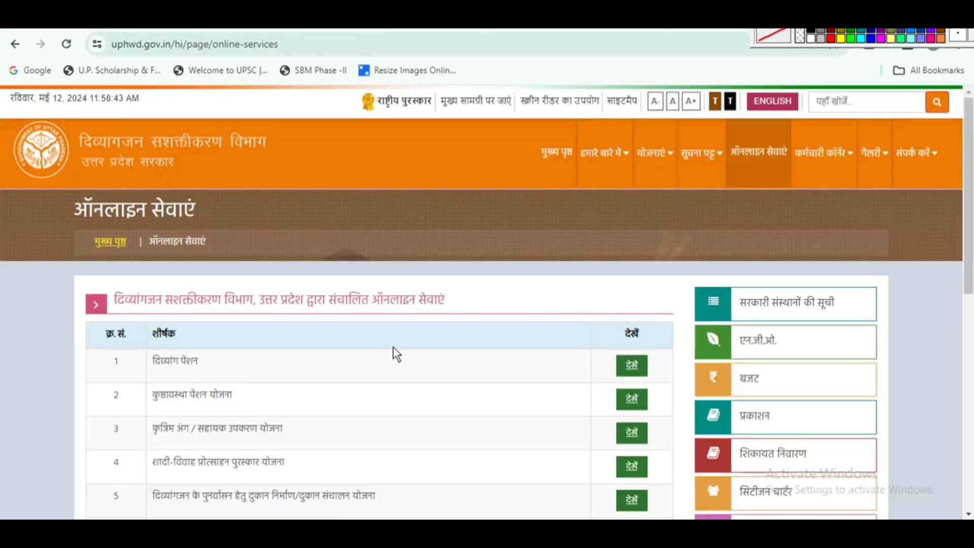
Switch the department's online services page from Hindi to English.
{"action": "scroll", "coordinate": [405, 348], "scroll_direction": "down", "scroll_amount": 3}
{"action": "scroll", "coordinate": [410, 348], "scroll_direction": "down", "scroll_amount": 1}
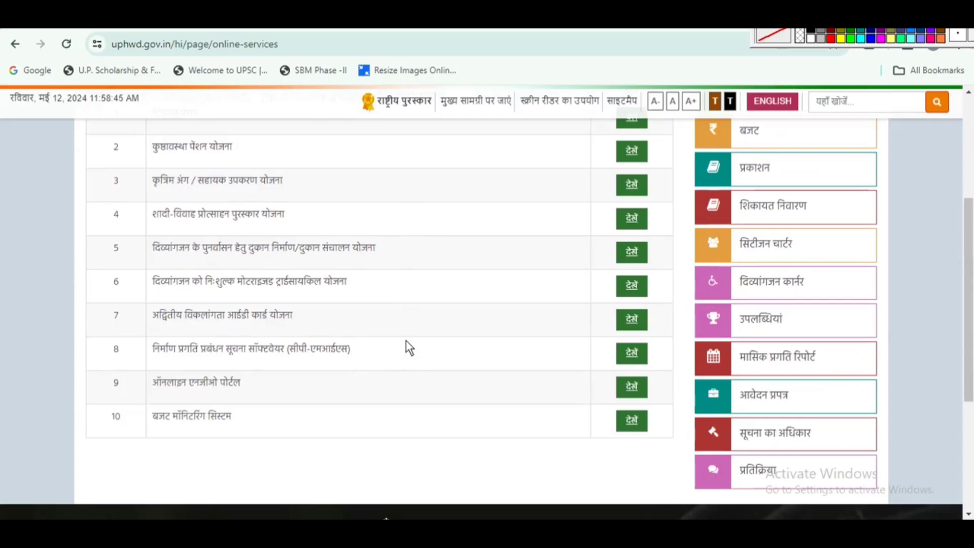
{"action": "scroll", "coordinate": [409, 347], "scroll_direction": "up", "scroll_amount": 4}
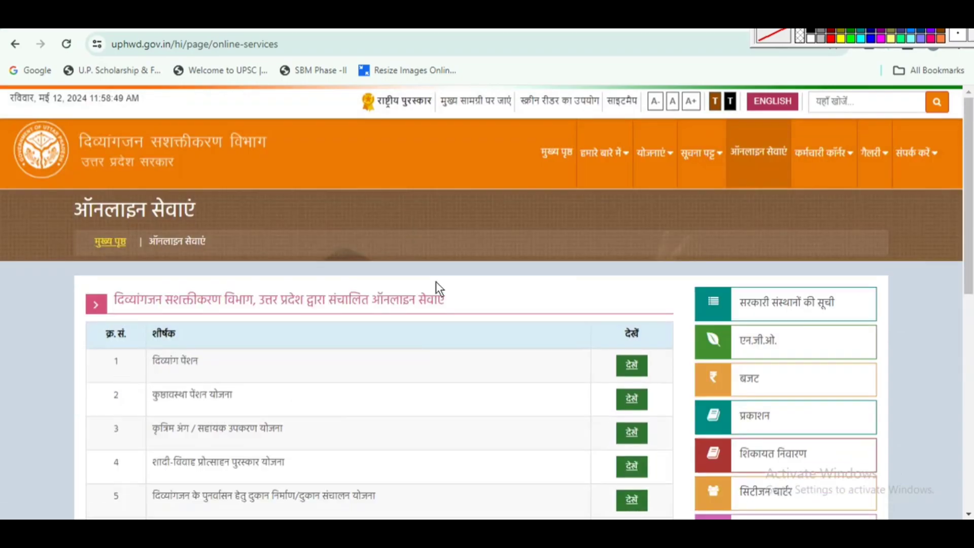
{"action": "left_click", "coordinate": [768, 102]}
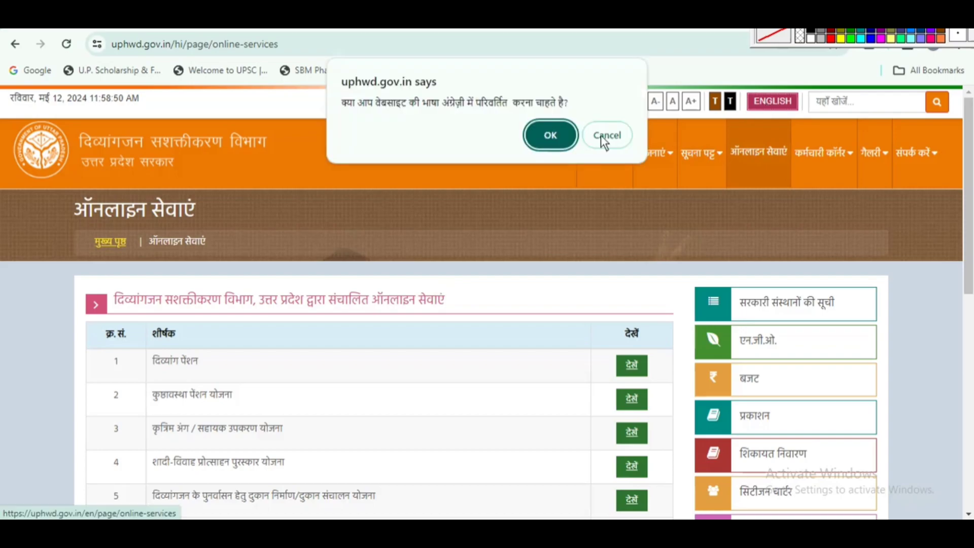
{"action": "left_click", "coordinate": [544, 137]}
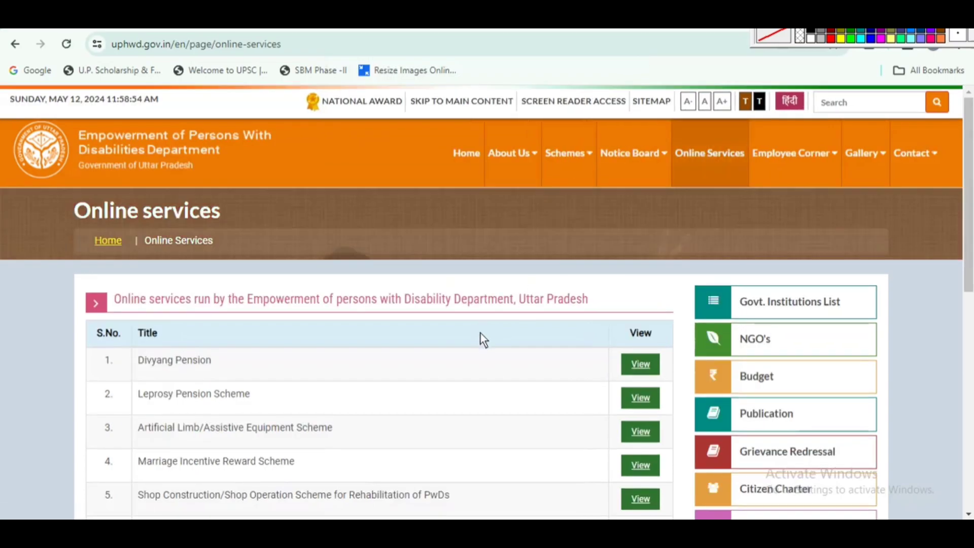
Open the external site of the "Free motorized tricycle scheme for PwD" from the online services list.
{"action": "scroll", "coordinate": [482, 332], "scroll_direction": "down", "scroll_amount": 3}
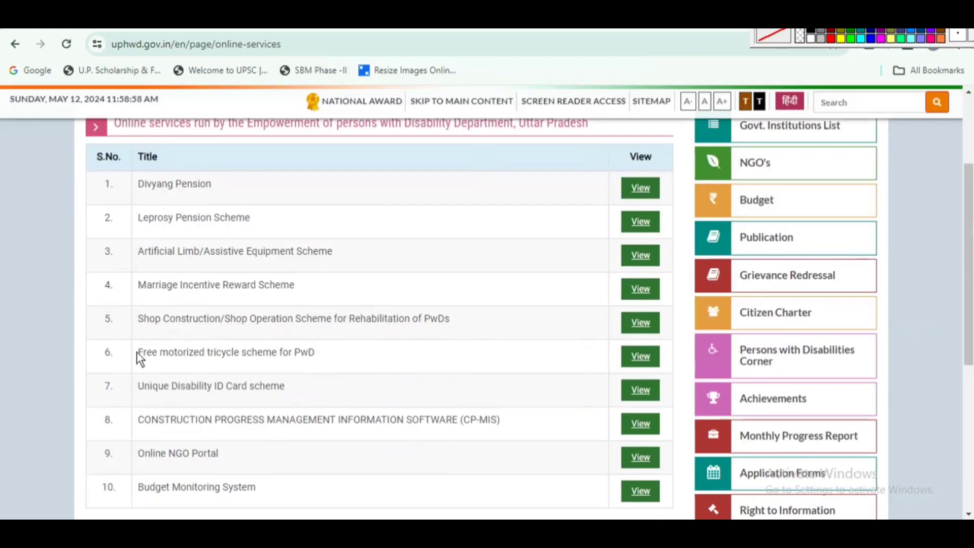
{"action": "left_click_drag", "start_coordinate": [138, 346], "coordinate": [334, 358]}
{"action": "left_click", "coordinate": [644, 357]}
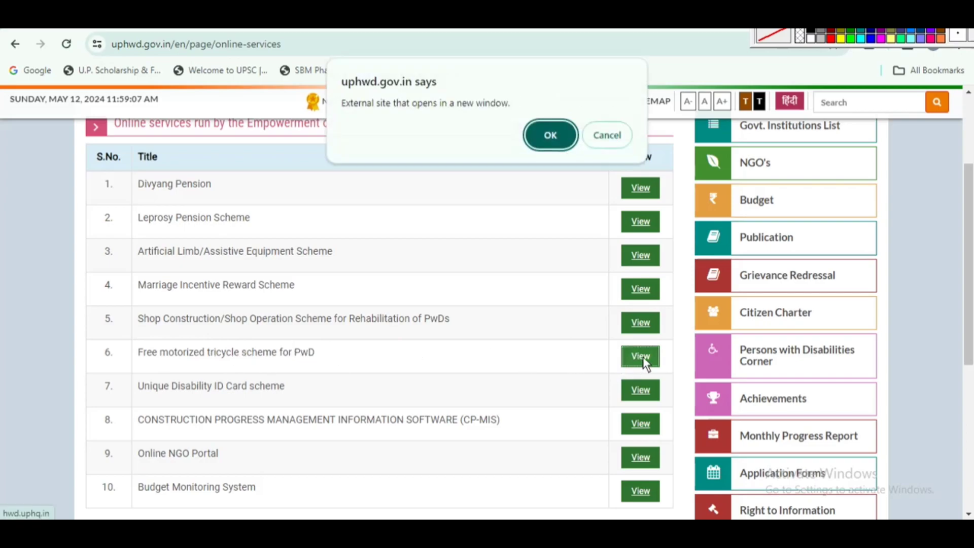
{"action": "left_click", "coordinate": [553, 135]}
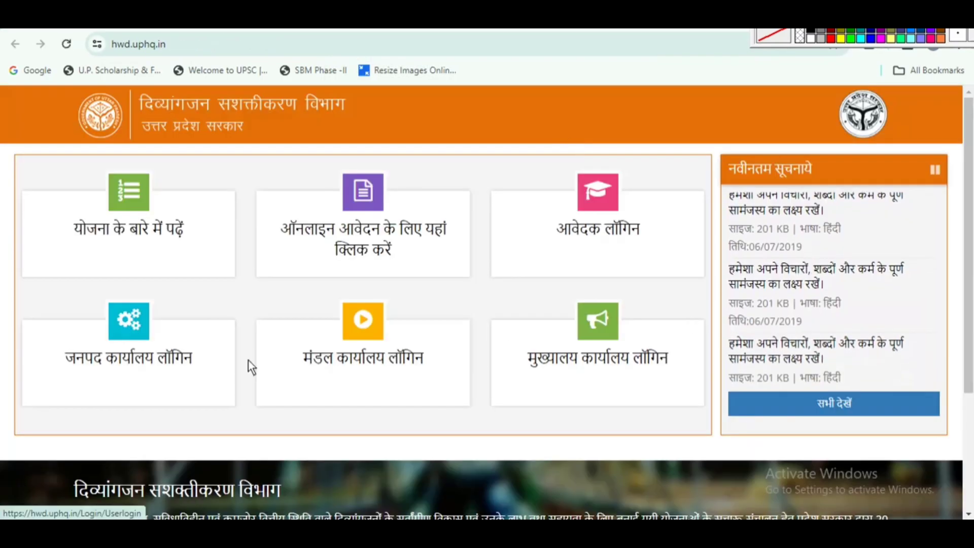
Start the online application, agree to the notice's conditions and proceed to the motorized tricycle application form.
{"action": "left_click", "coordinate": [371, 234]}
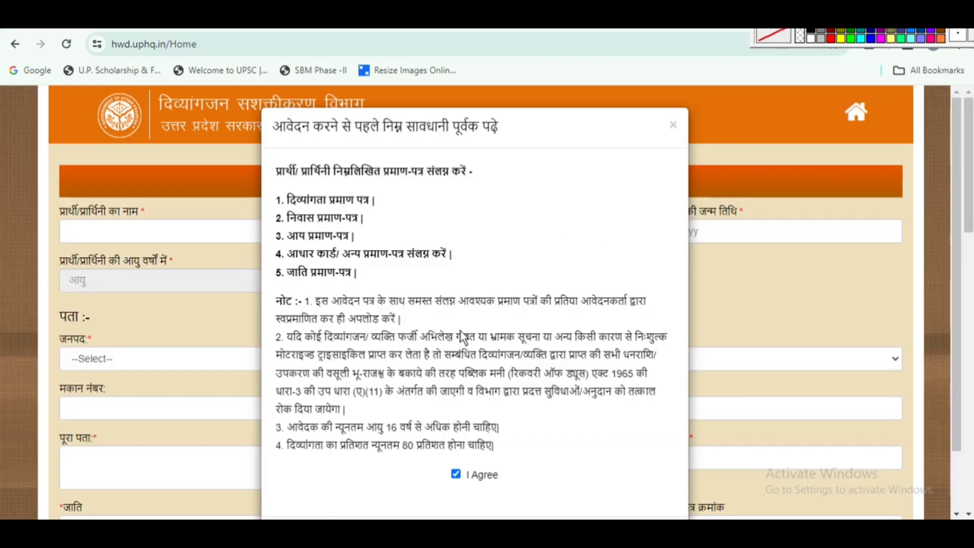
{"action": "scroll", "coordinate": [463, 338], "scroll_direction": "down", "scroll_amount": 2}
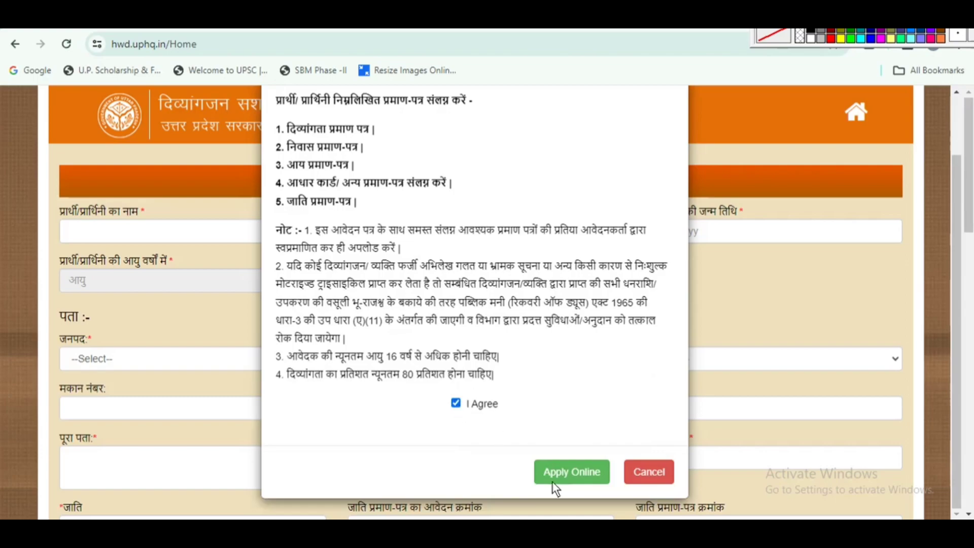
{"action": "left_click", "coordinate": [565, 478]}
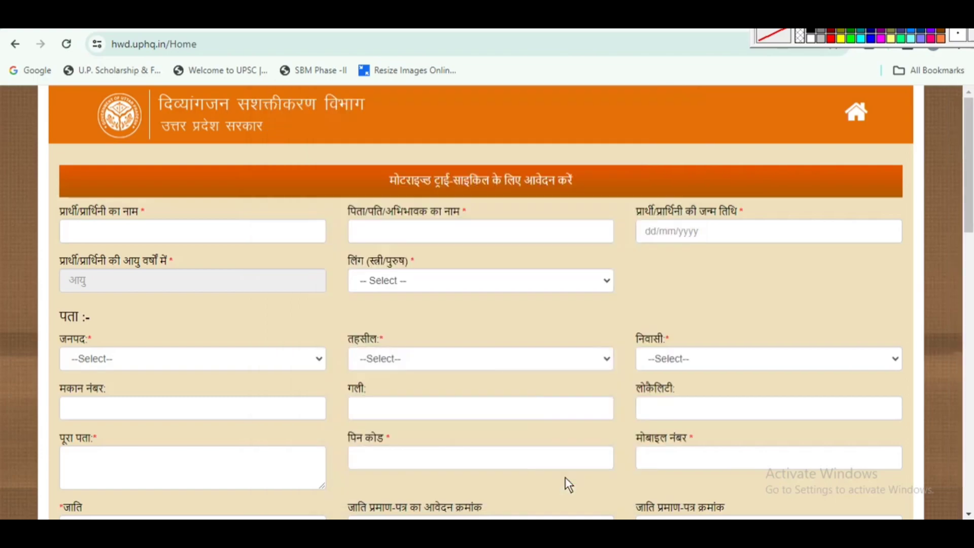
Review the applicant's name, parent/spouse/guardian's name and date of birth fields in the application form.
{"action": "scroll", "coordinate": [629, 333], "scroll_direction": "down", "scroll_amount": 1}
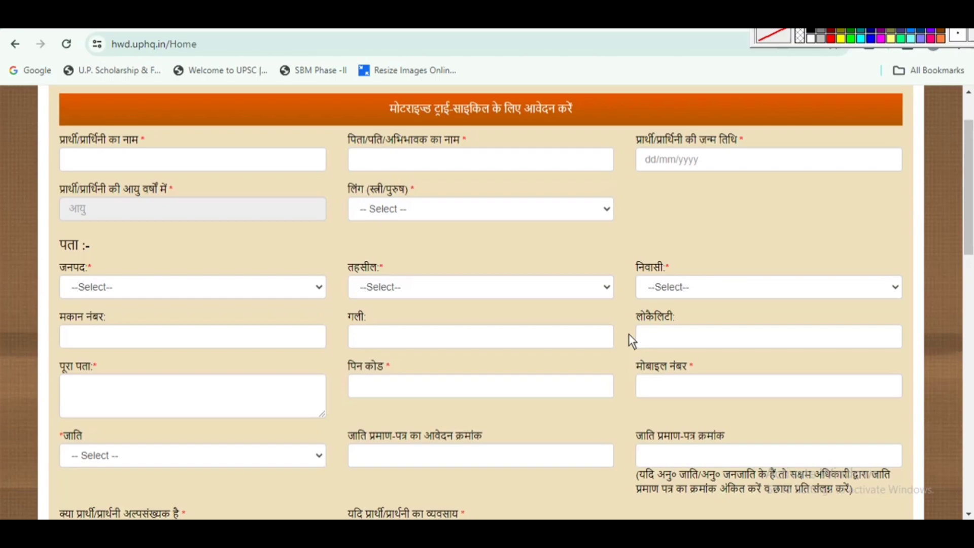
{"action": "left_click", "coordinate": [58, 151]}
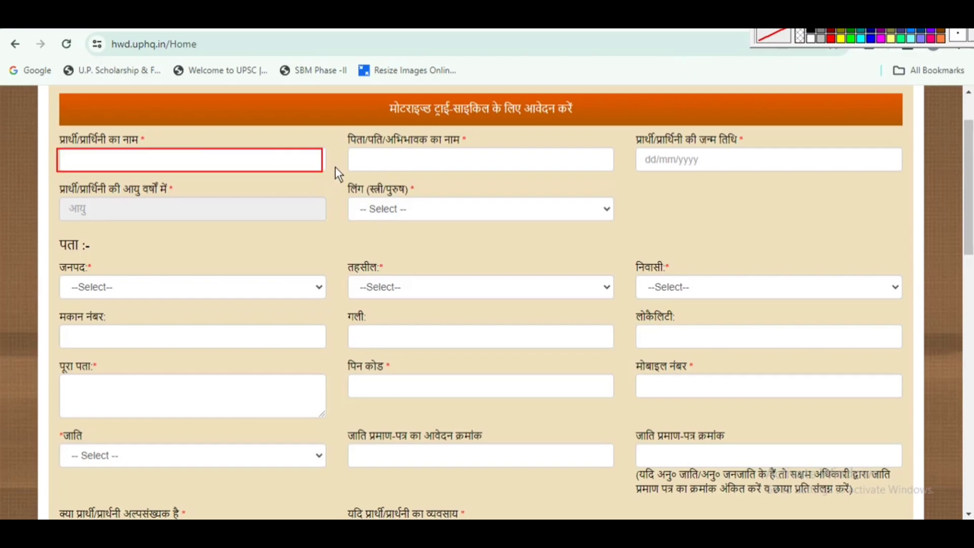
{"action": "mouse_move", "coordinate": [348, 148]}
{"action": "left_mouse_down"}
{"action": "mouse_move", "coordinate": [634, 180]}
{"action": "mouse_move", "coordinate": [618, 172]}
{"action": "left_mouse_up"}
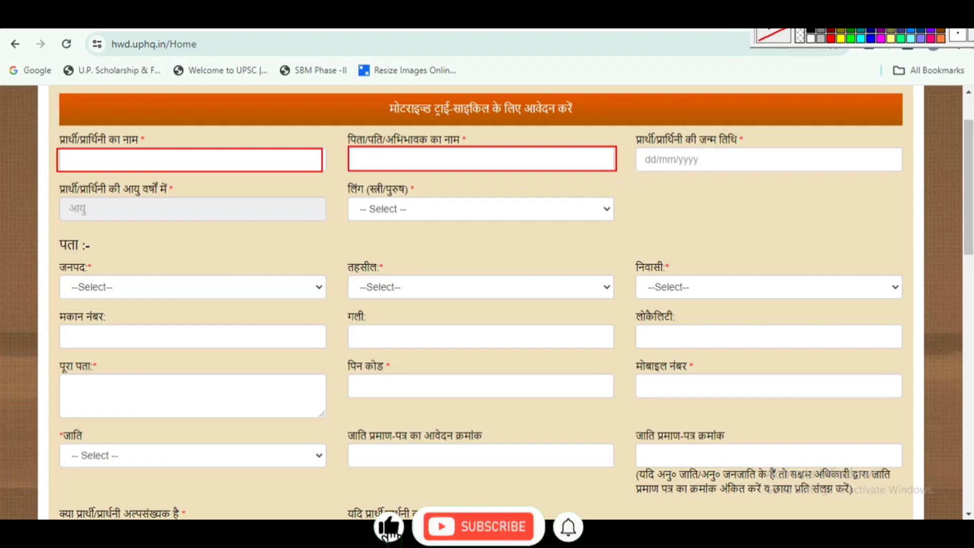
{"action": "left_click", "coordinate": [665, 157]}
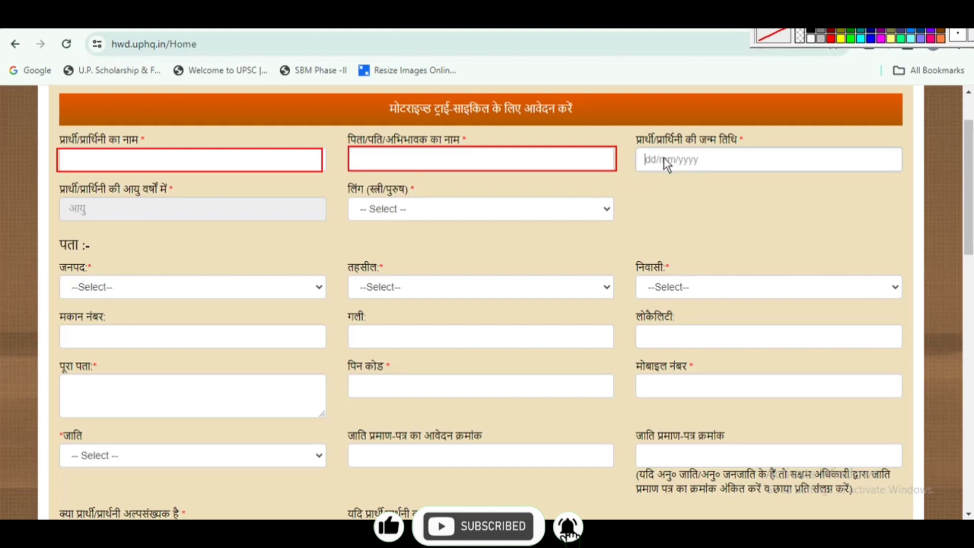
{"action": "left_click", "coordinate": [732, 183]}
{"action": "left_click", "coordinate": [732, 184]}
{"action": "left_click", "coordinate": [692, 187]}
{"action": "left_click", "coordinate": [690, 187]}
{"action": "left_click", "coordinate": [598, 179]}
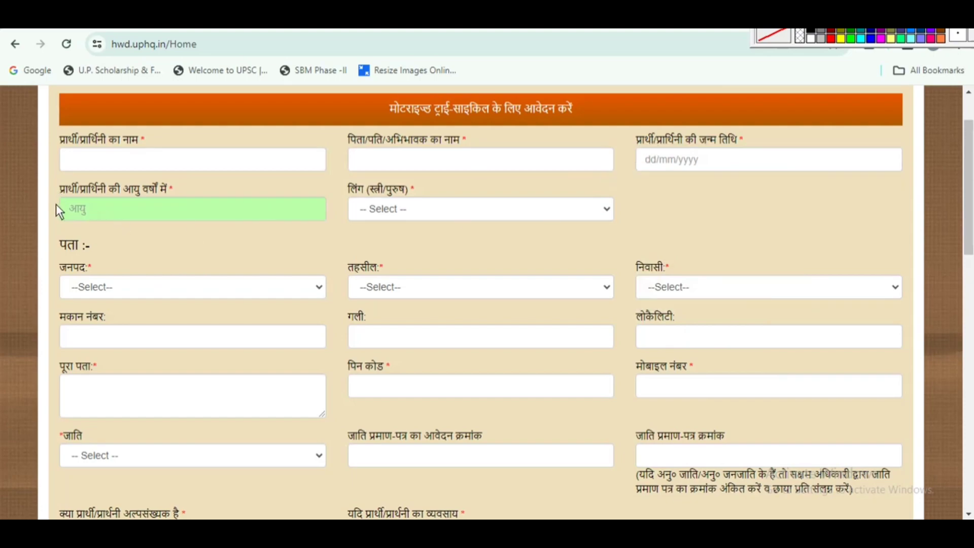
Review the applicant's age field and check the gender and district selections in the form.
{"action": "left_click_drag", "start_coordinate": [56, 196], "coordinate": [321, 230]}
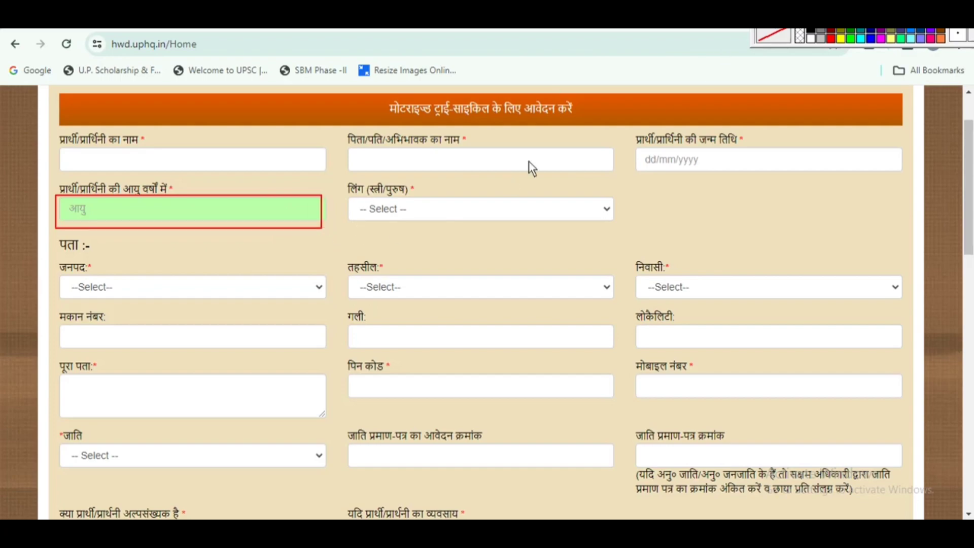
{"action": "left_click", "coordinate": [401, 209]}
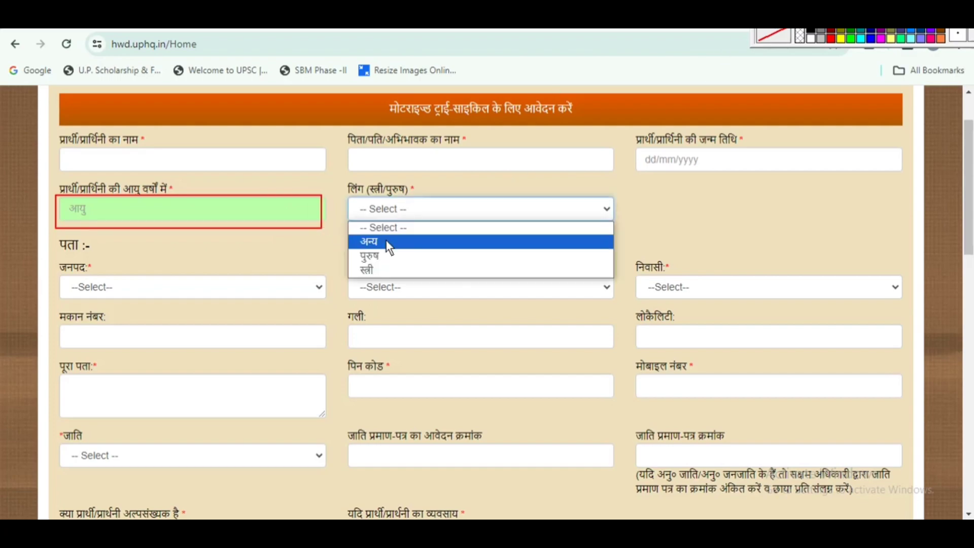
{"action": "left_click", "coordinate": [395, 208]}
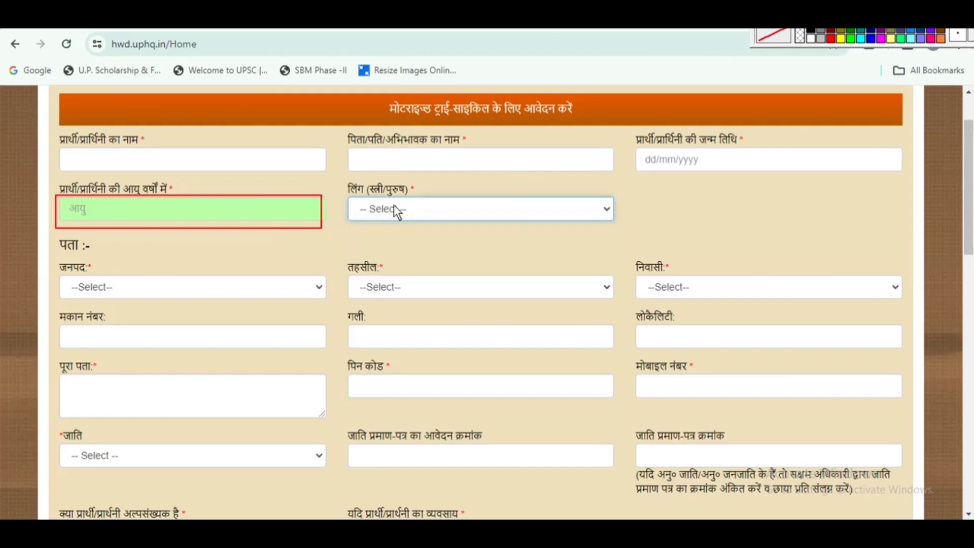
{"action": "left_click", "coordinate": [120, 293]}
{"action": "left_click", "coordinate": [120, 295]}
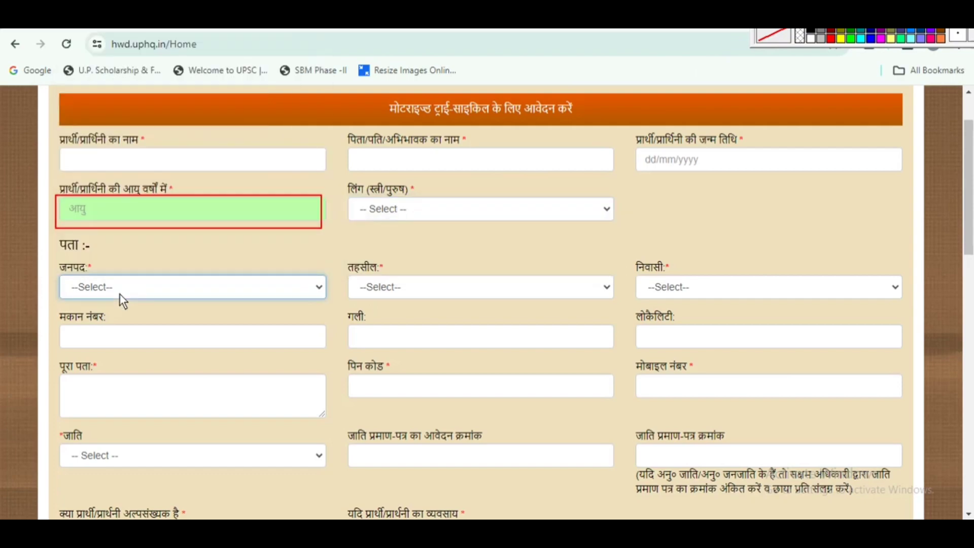
{"action": "key", "text": "Escape"}
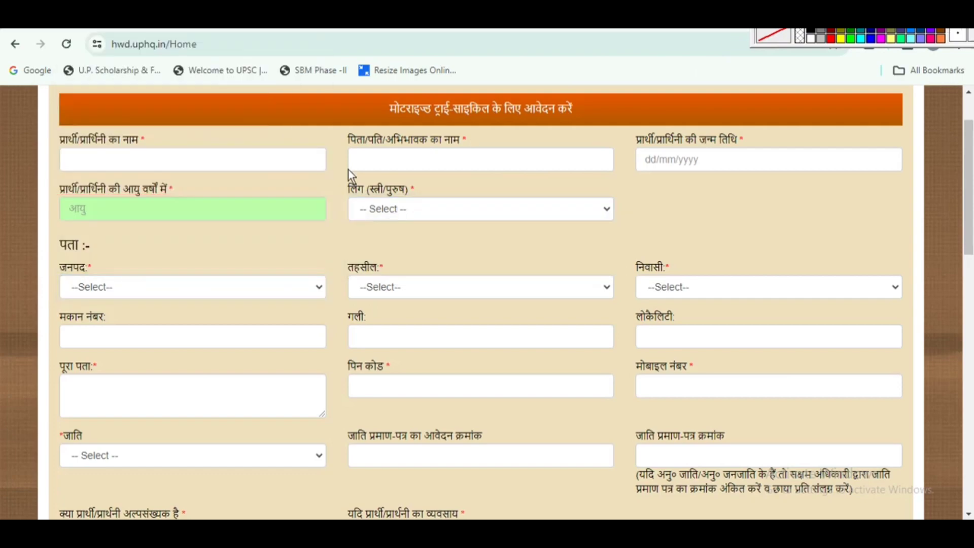
Set the address district to SANT KABEER NAGAR, the tehsil to KHALILABAD and the residence type to ग्रामीण.
{"action": "mouse_move", "coordinate": [52, 276]}
{"action": "left_mouse_down"}
{"action": "mouse_move", "coordinate": [327, 315]}
{"action": "mouse_move", "coordinate": [328, 294]}
{"action": "mouse_move", "coordinate": [345, 305]}
{"action": "mouse_move", "coordinate": [330, 304]}
{"action": "mouse_move", "coordinate": [365, 283]}
{"action": "mouse_move", "coordinate": [614, 301]}
{"action": "left_mouse_up"}
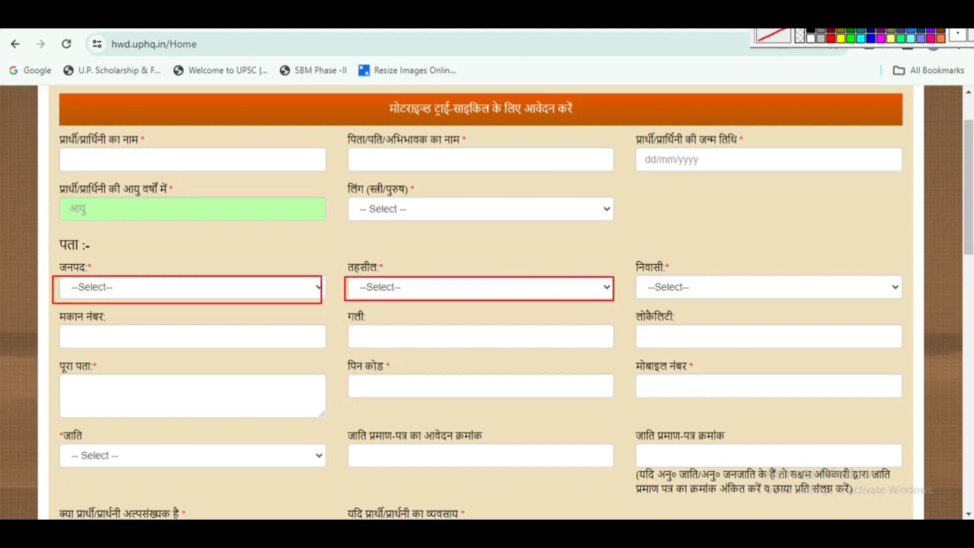
{"action": "key", "text": "Escape"}
{"action": "left_click", "coordinate": [677, 288]}
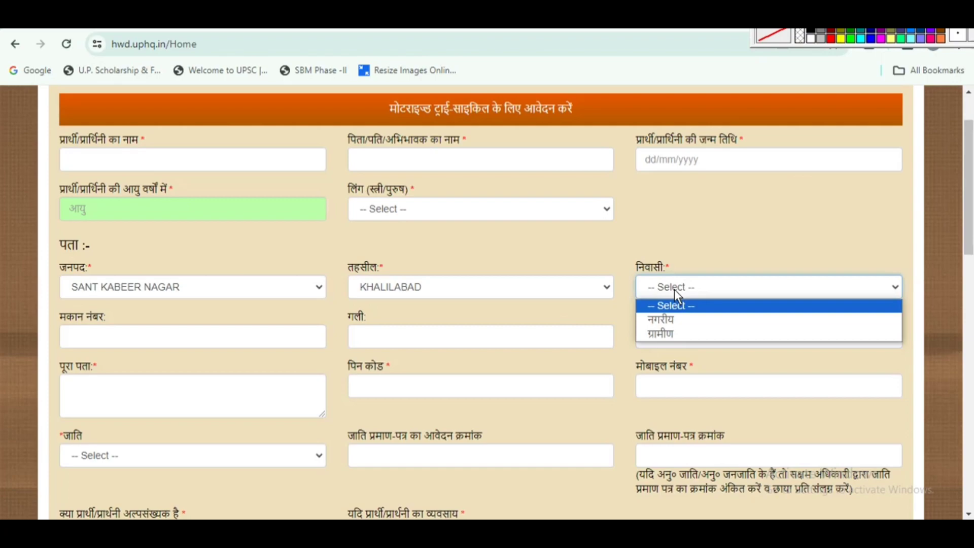
{"action": "left_click", "coordinate": [676, 331]}
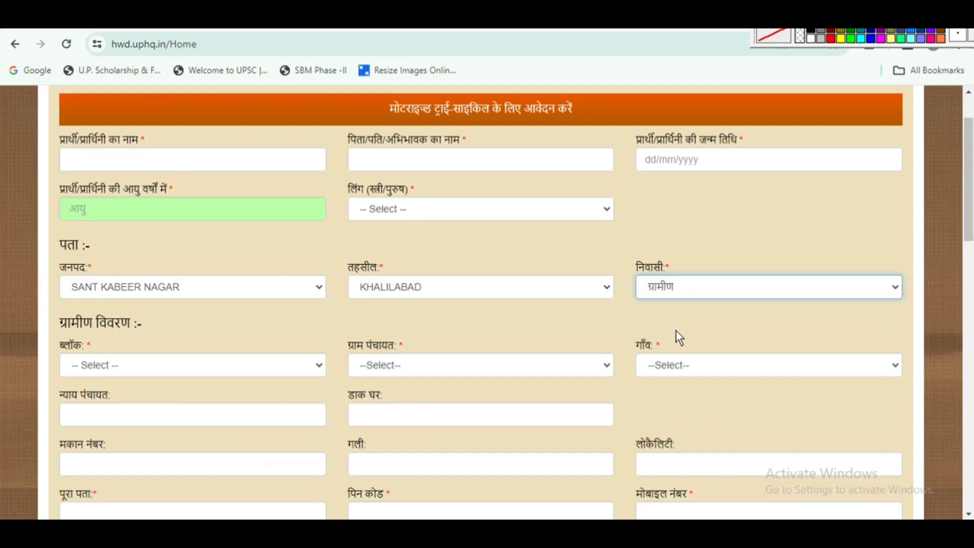
Review the block options and the gram panchayat field in the rural details section.
{"action": "left_click_drag", "start_coordinate": [55, 338], "coordinate": [105, 338]}
{"action": "left_click", "coordinate": [105, 338]}
{"action": "left_click", "coordinate": [130, 364]}
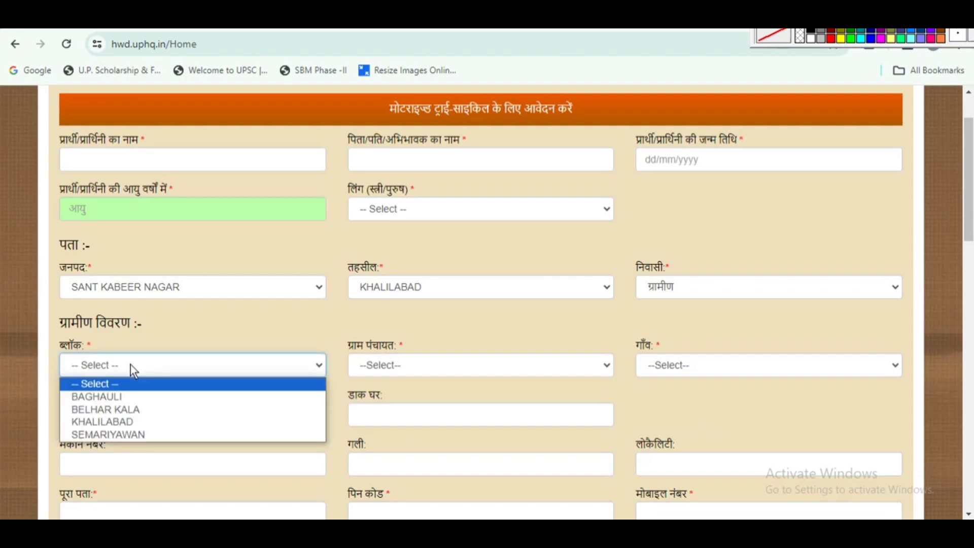
{"action": "left_click", "coordinate": [130, 365]}
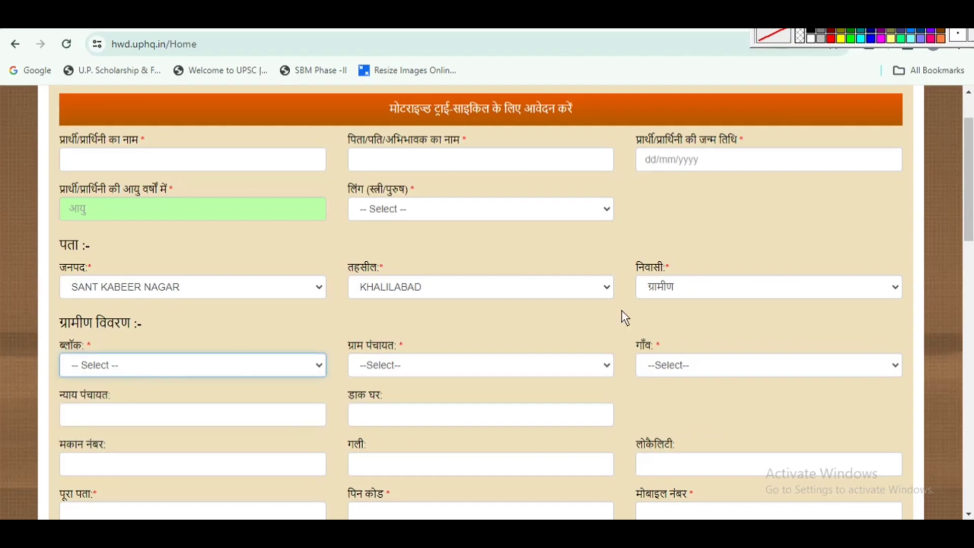
{"action": "left_click", "coordinate": [516, 366]}
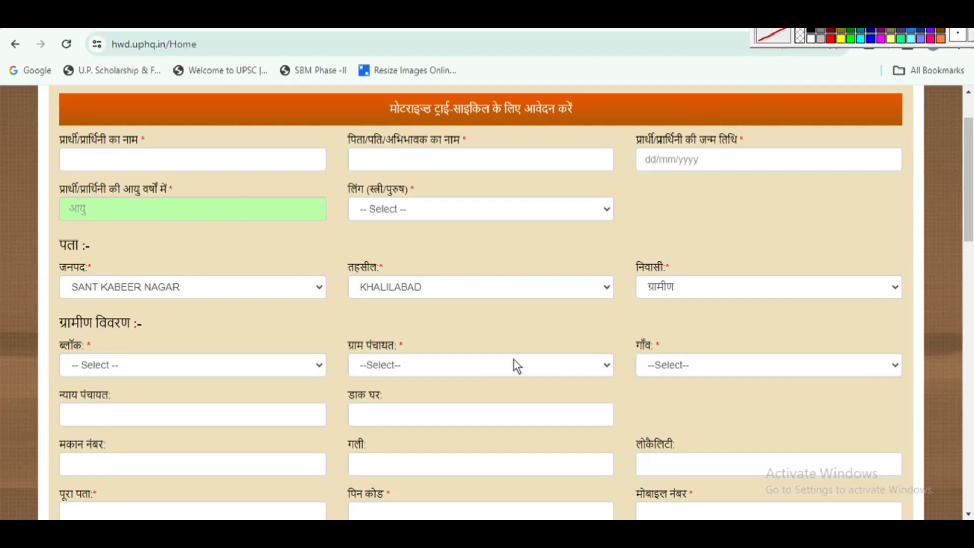
Review the gram panchayat, village, nyay panchayat and post office fields in the rural details section.
{"action": "mouse_move", "coordinate": [347, 349]}
{"action": "left_mouse_down"}
{"action": "mouse_move", "coordinate": [561, 356]}
{"action": "mouse_move", "coordinate": [614, 376]}
{"action": "mouse_move", "coordinate": [647, 355]}
{"action": "mouse_move", "coordinate": [900, 380]}
{"action": "left_mouse_up"}
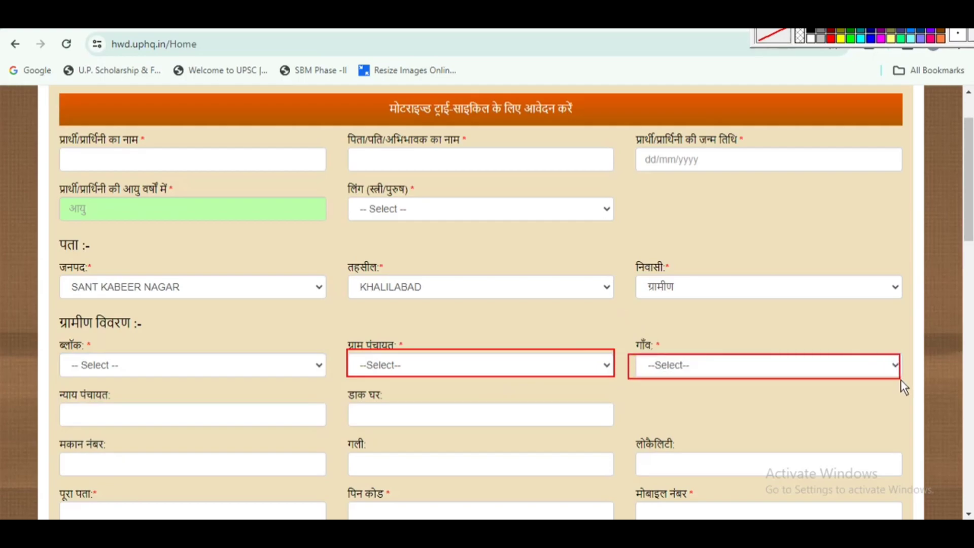
{"action": "scroll", "coordinate": [53, 172], "scroll_direction": "down", "scroll_amount": 5}
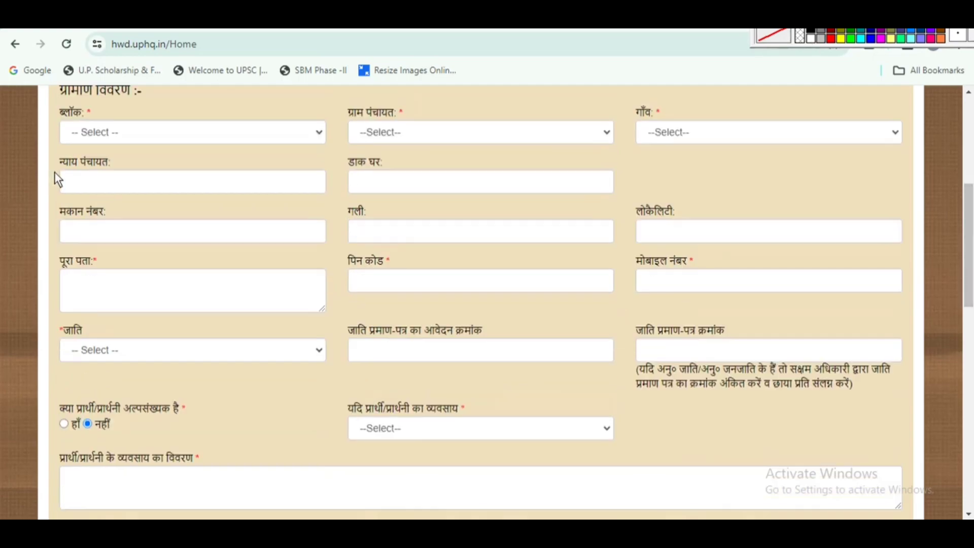
{"action": "left_click_drag", "start_coordinate": [54, 172], "coordinate": [324, 196]}
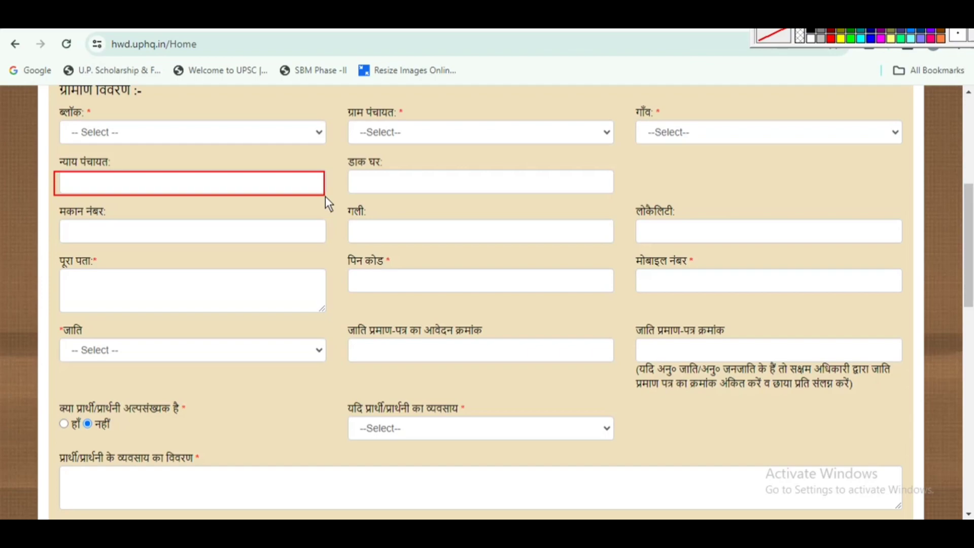
{"action": "left_click_drag", "start_coordinate": [348, 169], "coordinate": [613, 193]}
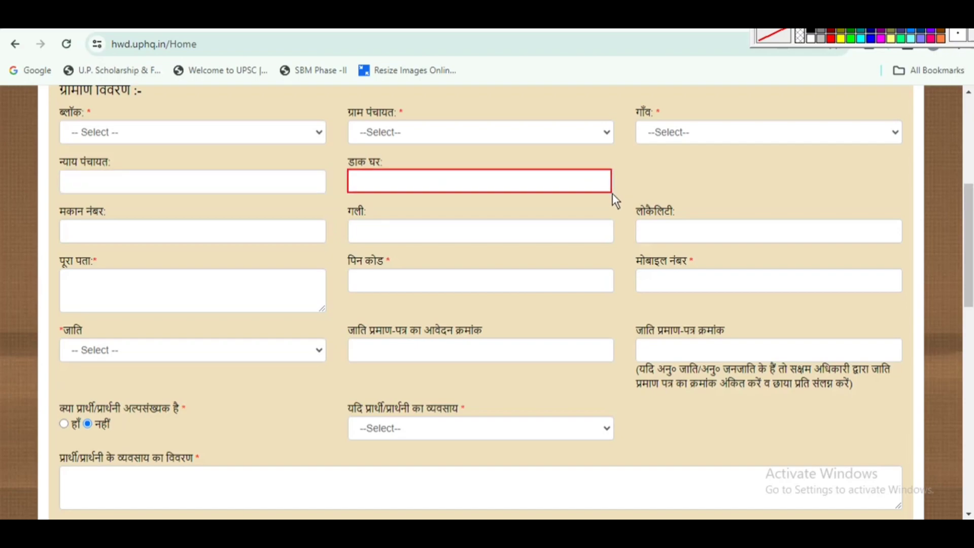
Review the house number, street, locality, full address, PIN code and mobile number fields of the application form.
{"action": "mouse_move", "coordinate": [57, 218]}
{"action": "left_mouse_down"}
{"action": "mouse_move", "coordinate": [316, 255]}
{"action": "mouse_move", "coordinate": [325, 244]}
{"action": "left_mouse_up"}
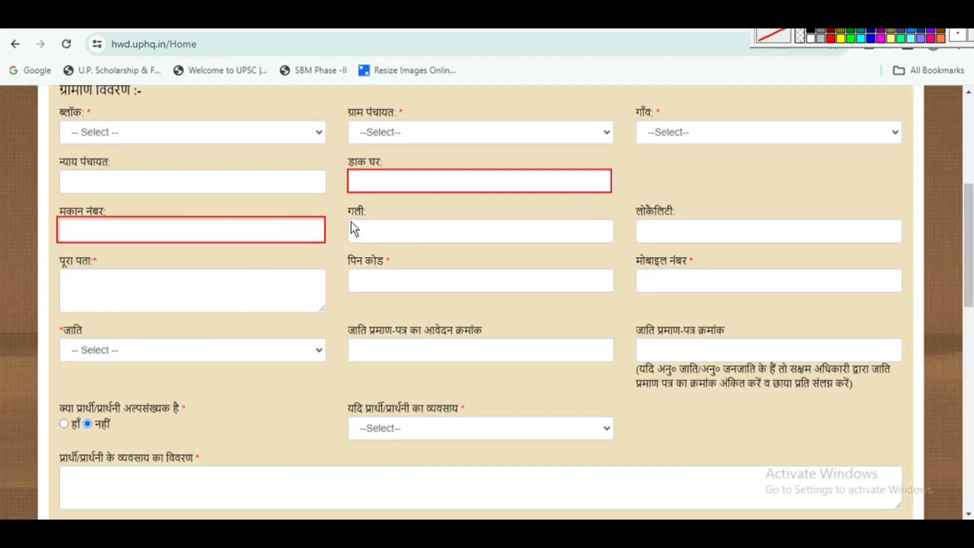
{"action": "mouse_move", "coordinate": [347, 220]}
{"action": "left_mouse_down"}
{"action": "mouse_move", "coordinate": [465, 263]}
{"action": "mouse_move", "coordinate": [632, 242]}
{"action": "mouse_move", "coordinate": [610, 246]}
{"action": "left_mouse_up"}
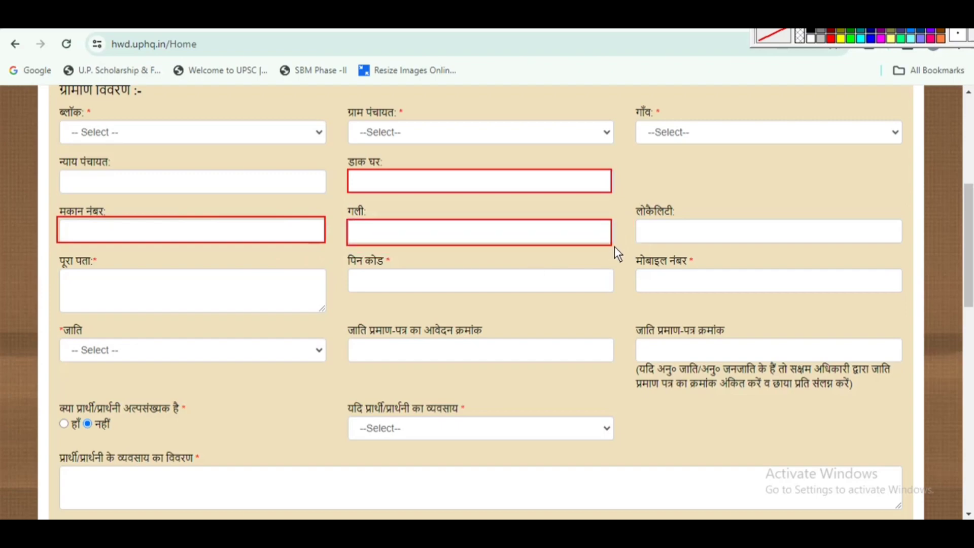
{"action": "left_click_drag", "start_coordinate": [635, 217], "coordinate": [900, 247]}
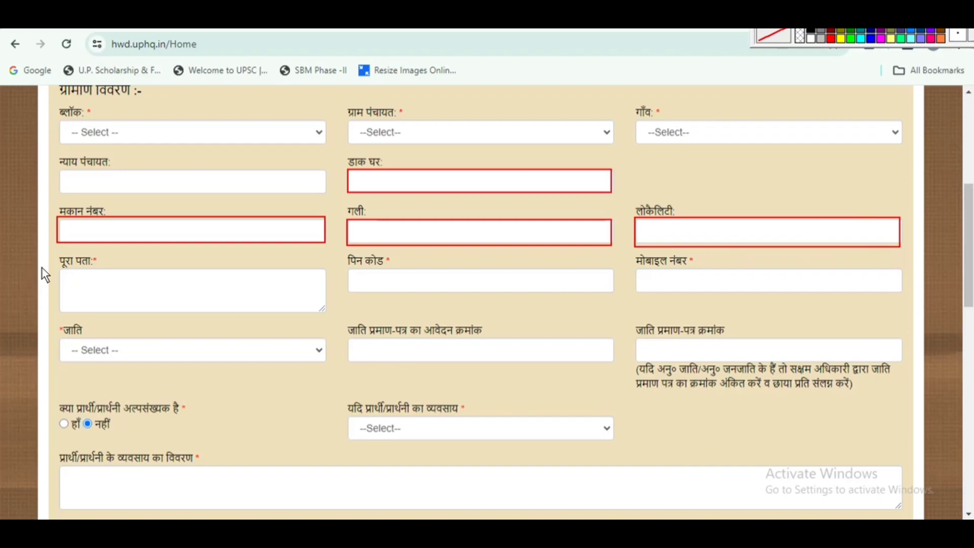
{"action": "mouse_move", "coordinate": [57, 268]}
{"action": "left_mouse_down"}
{"action": "mouse_move", "coordinate": [157, 289]}
{"action": "mouse_move", "coordinate": [303, 294]}
{"action": "mouse_move", "coordinate": [325, 311]}
{"action": "left_mouse_up"}
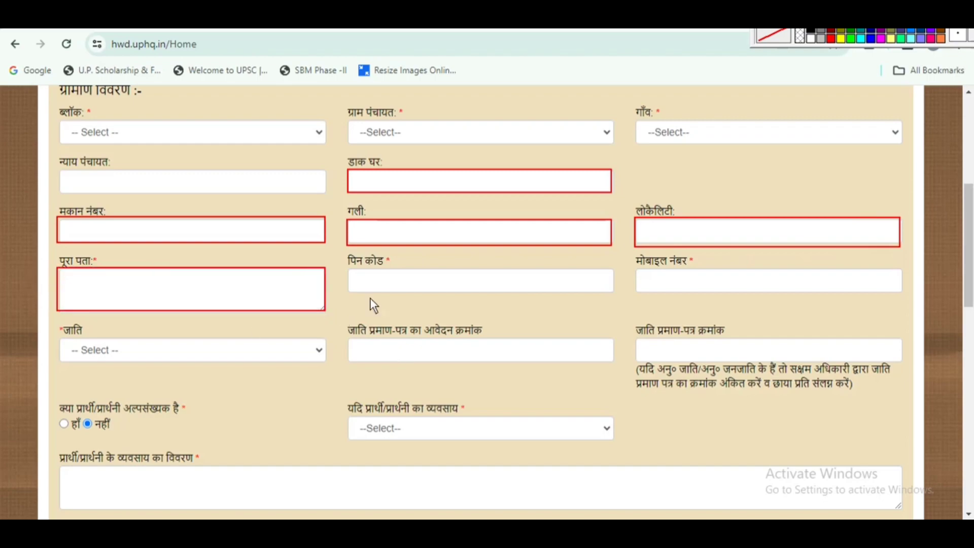
{"action": "mouse_move", "coordinate": [347, 270]}
{"action": "left_mouse_down"}
{"action": "mouse_move", "coordinate": [552, 295]}
{"action": "mouse_move", "coordinate": [698, 278]}
{"action": "mouse_move", "coordinate": [901, 295]}
{"action": "left_mouse_up"}
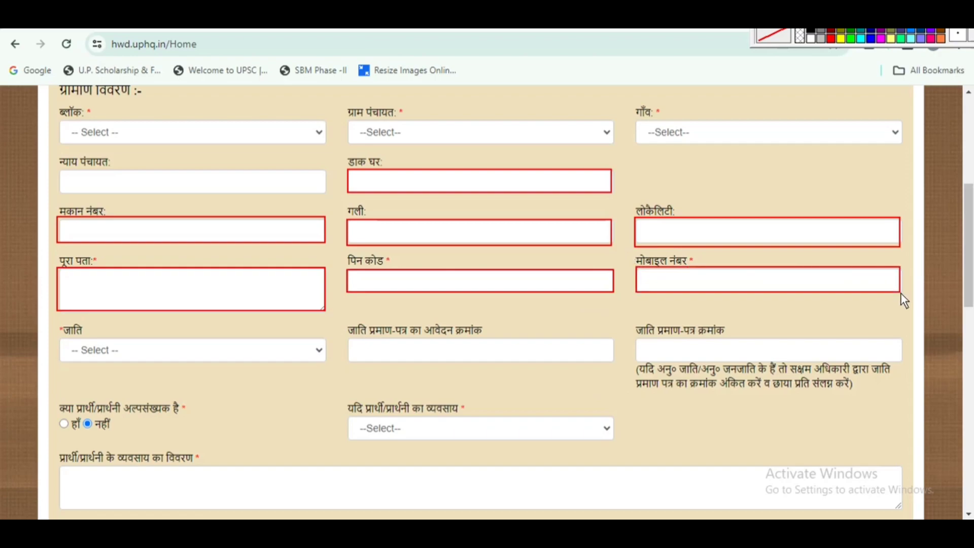
Review the caste options and the caste certificate's application number and certificate number fields.
{"action": "left_click", "coordinate": [170, 350]}
{"action": "left_click", "coordinate": [169, 349]}
{"action": "double_click", "coordinate": [98, 348]}
{"action": "left_click", "coordinate": [99, 350]}
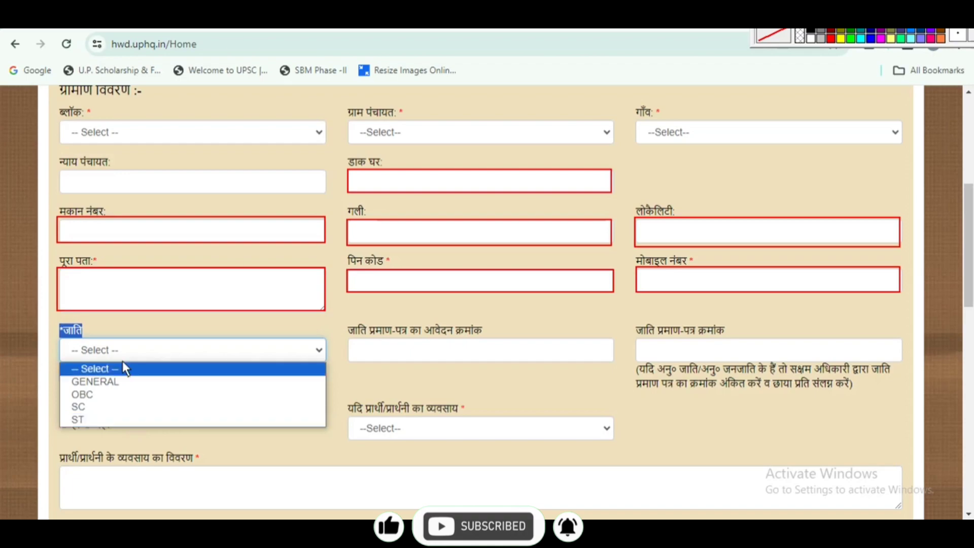
{"action": "left_click", "coordinate": [111, 325]}
{"action": "left_click", "coordinate": [473, 346]}
{"action": "left_click_drag", "start_coordinate": [344, 338], "coordinate": [621, 362]}
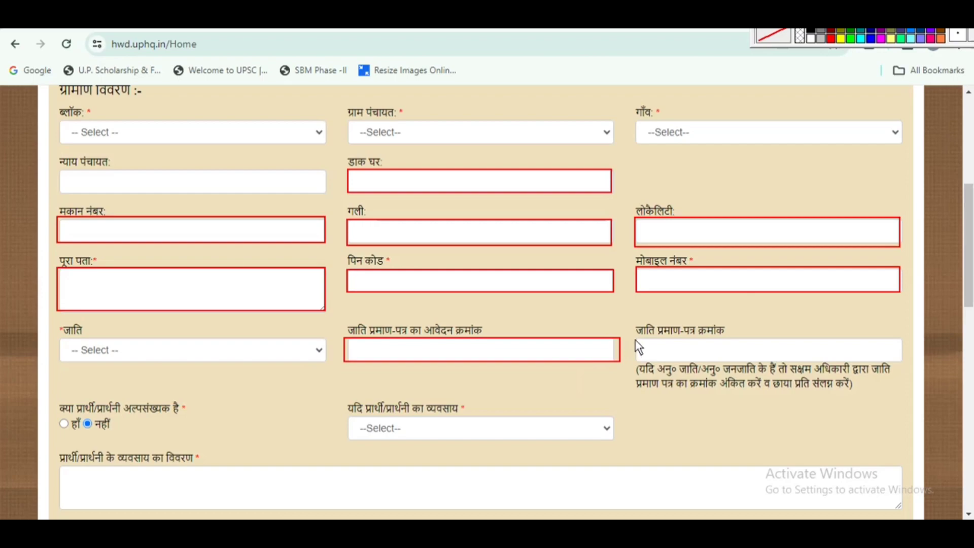
{"action": "mouse_move", "coordinate": [634, 337]}
{"action": "left_mouse_down"}
{"action": "mouse_move", "coordinate": [670, 368]}
{"action": "mouse_move", "coordinate": [904, 360]}
{"action": "left_mouse_up"}
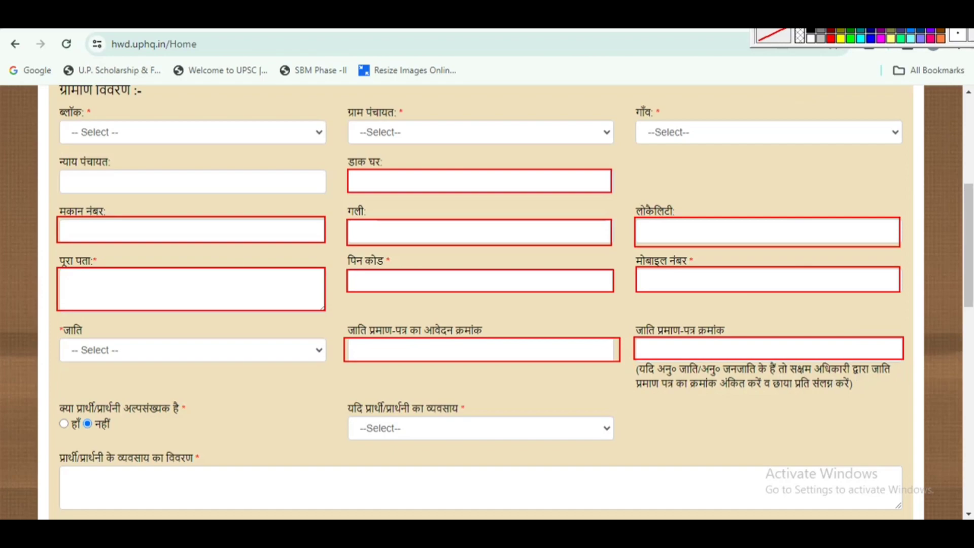
{"action": "key", "text": "Escape"}
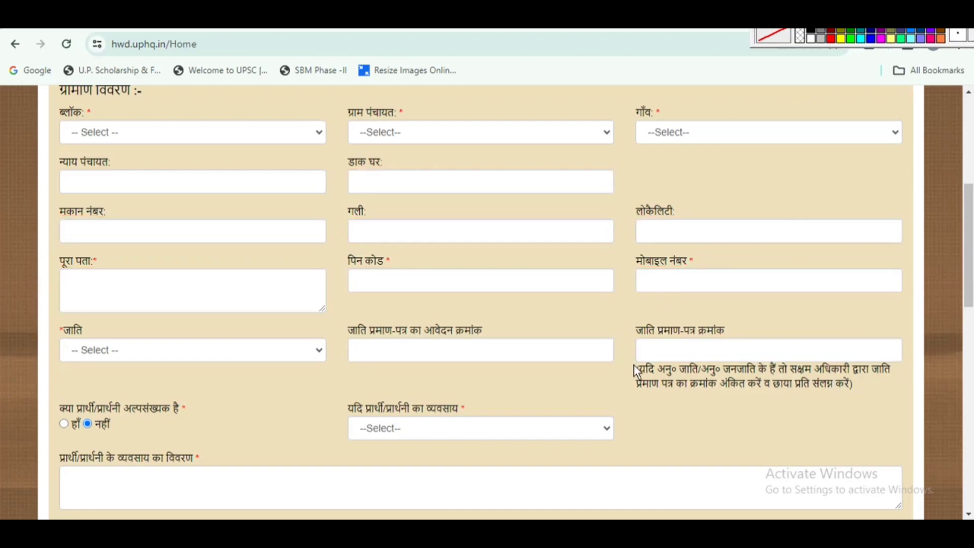
Set the applicant's occupation to बेरोजगार and enter NA as the occupation details.
{"action": "left_click", "coordinate": [968, 288]}
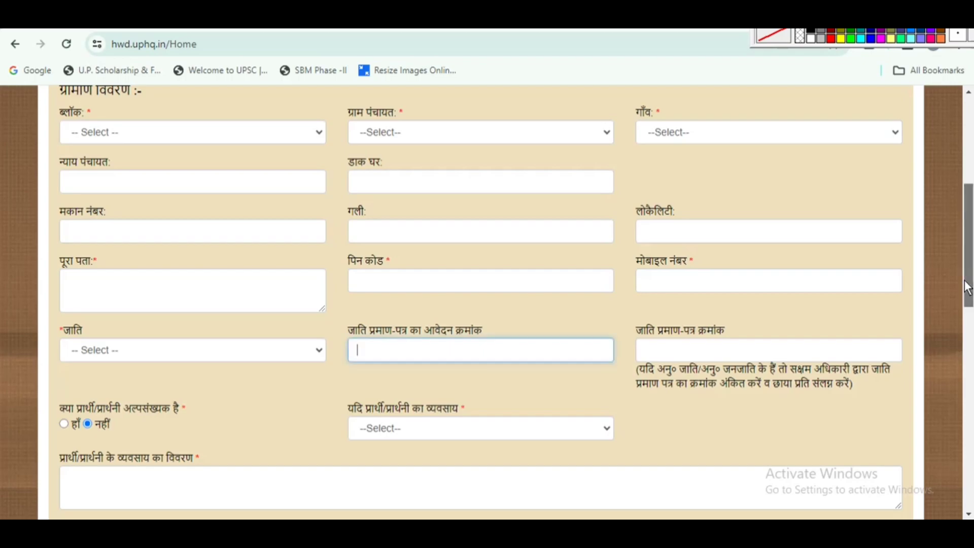
{"action": "left_click_drag", "start_coordinate": [968, 288], "coordinate": [970, 369]}
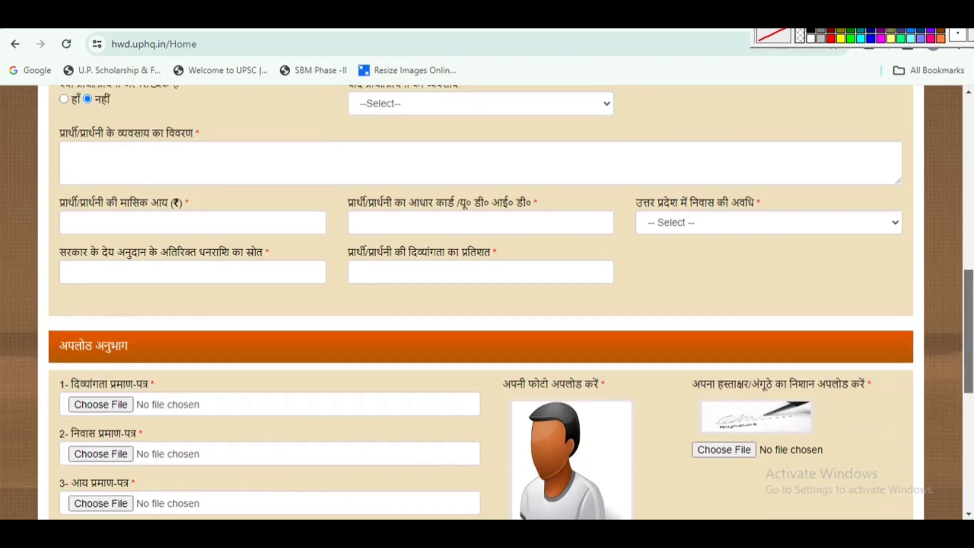
{"action": "scroll", "coordinate": [53, 197], "scroll_direction": "up", "scroll_amount": 3}
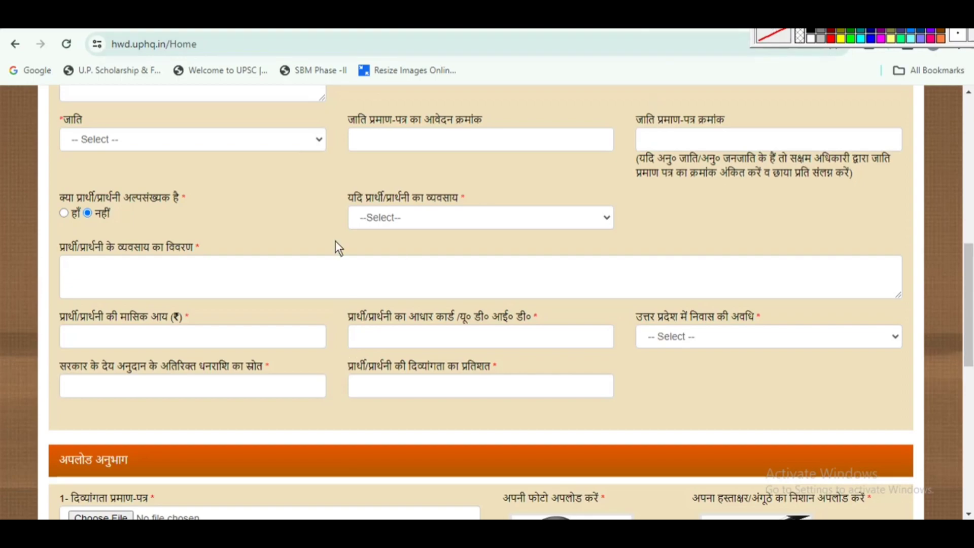
{"action": "left_click", "coordinate": [396, 228]}
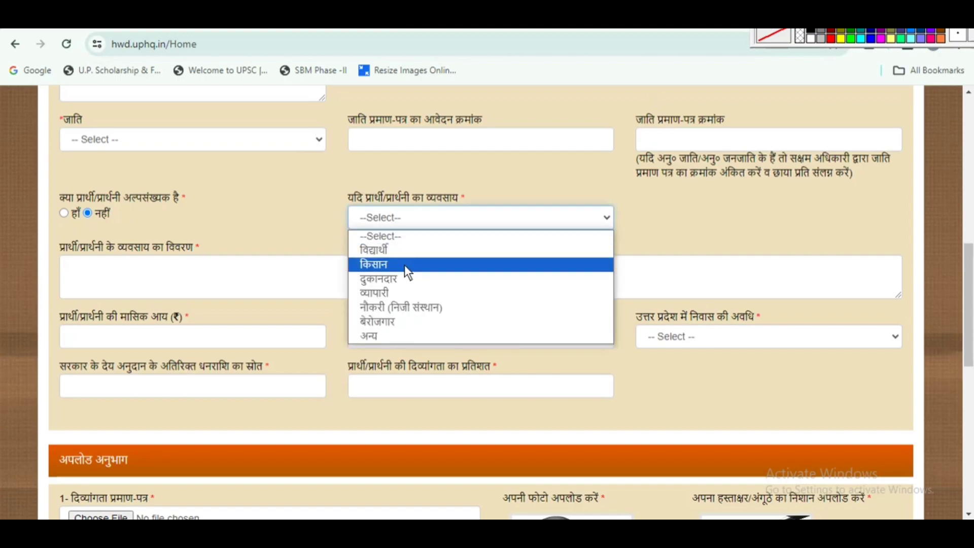
{"action": "left_click", "coordinate": [443, 322]}
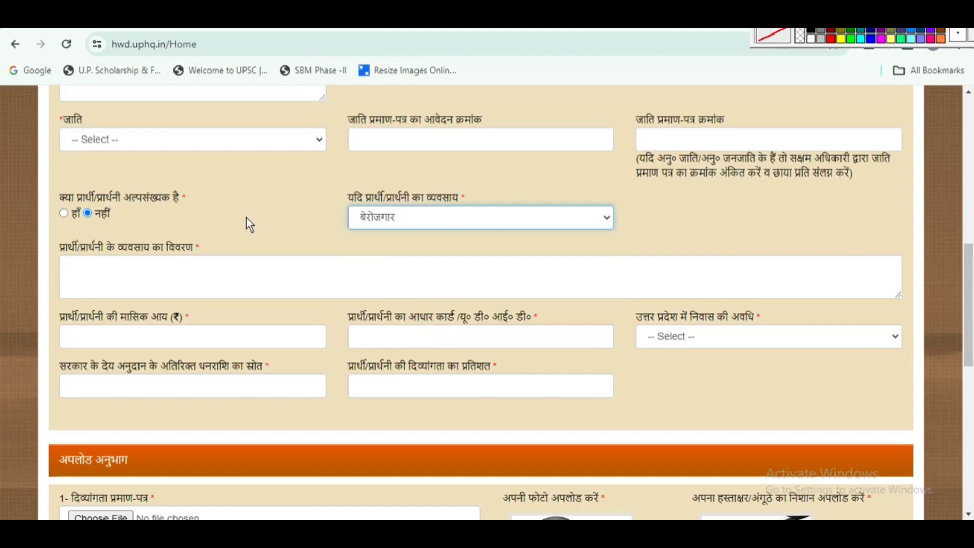
{"action": "left_click", "coordinate": [193, 291]}
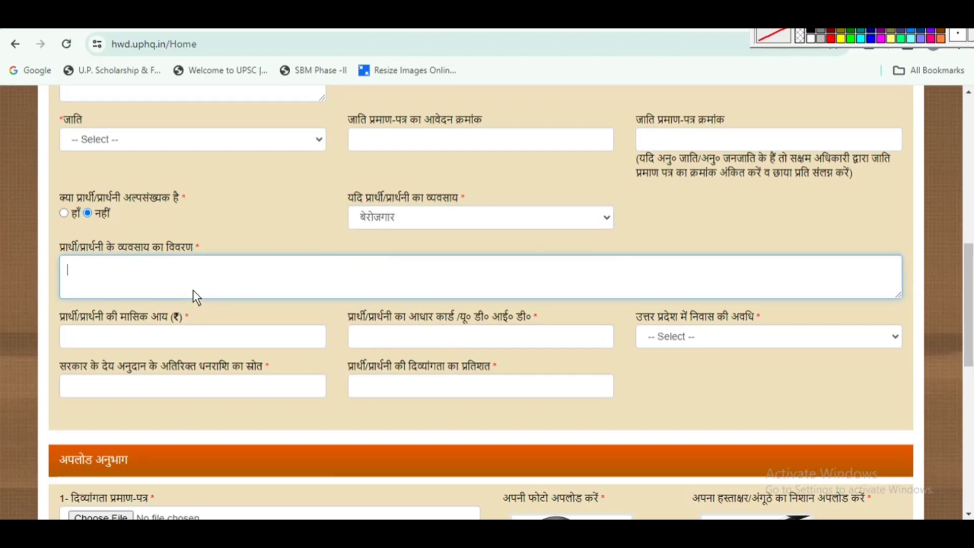
{"action": "type", "text": "NA"}
{"action": "left_click", "coordinate": [263, 229]}
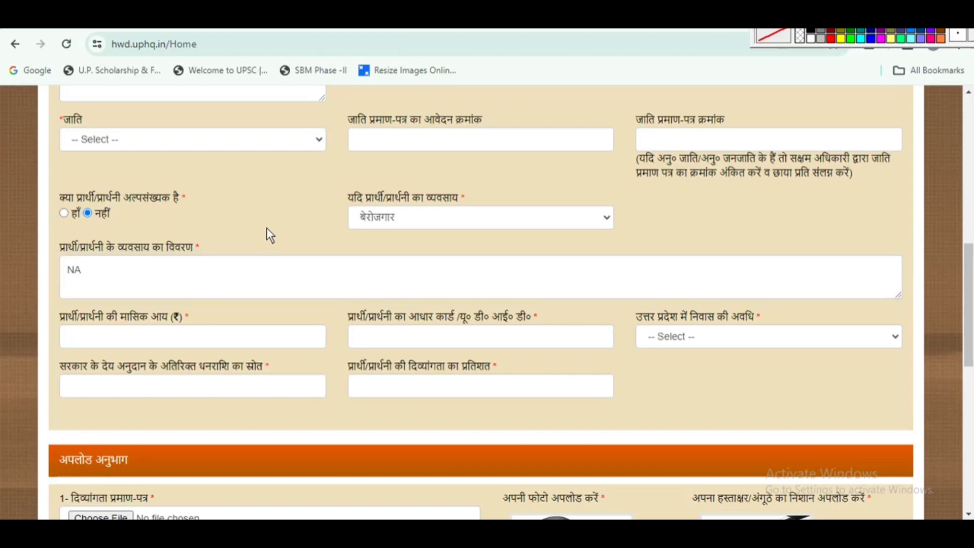
Review the monthly income and Aadhaar/UDID fields and the options for the duration of residence in Uttar Pradesh.
{"action": "left_click", "coordinate": [245, 336]}
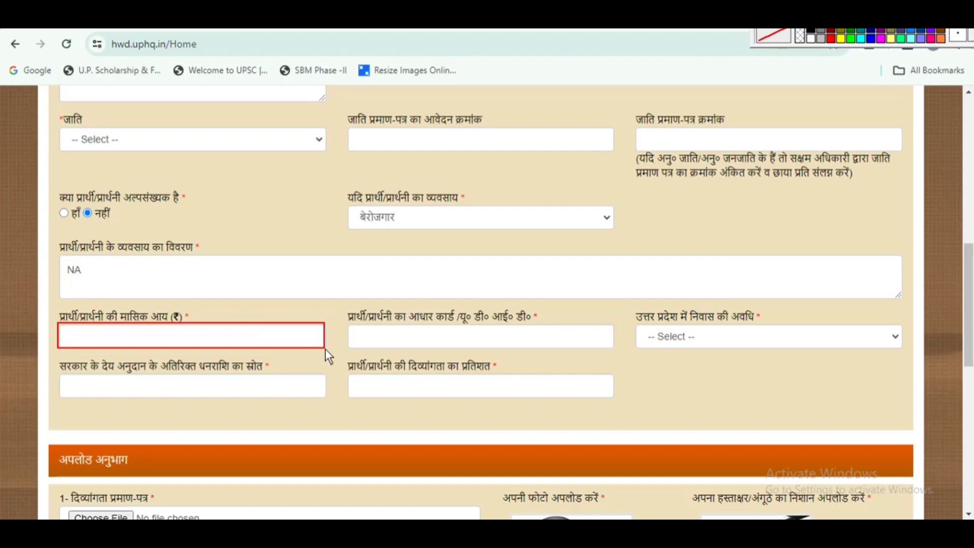
{"action": "mouse_move", "coordinate": [349, 324]}
{"action": "left_mouse_down"}
{"action": "mouse_move", "coordinate": [624, 375]}
{"action": "mouse_move", "coordinate": [610, 360]}
{"action": "mouse_move", "coordinate": [614, 348]}
{"action": "left_mouse_up"}
{"action": "left_click", "coordinate": [678, 332]}
{"action": "left_click", "coordinate": [681, 327]}
{"action": "left_click", "coordinate": [730, 328]}
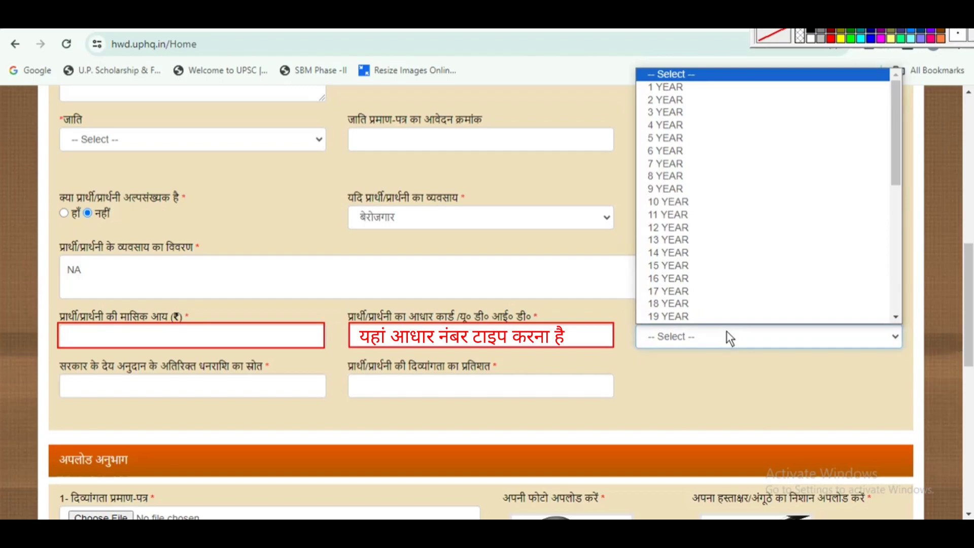
{"action": "left_click", "coordinate": [730, 339]}
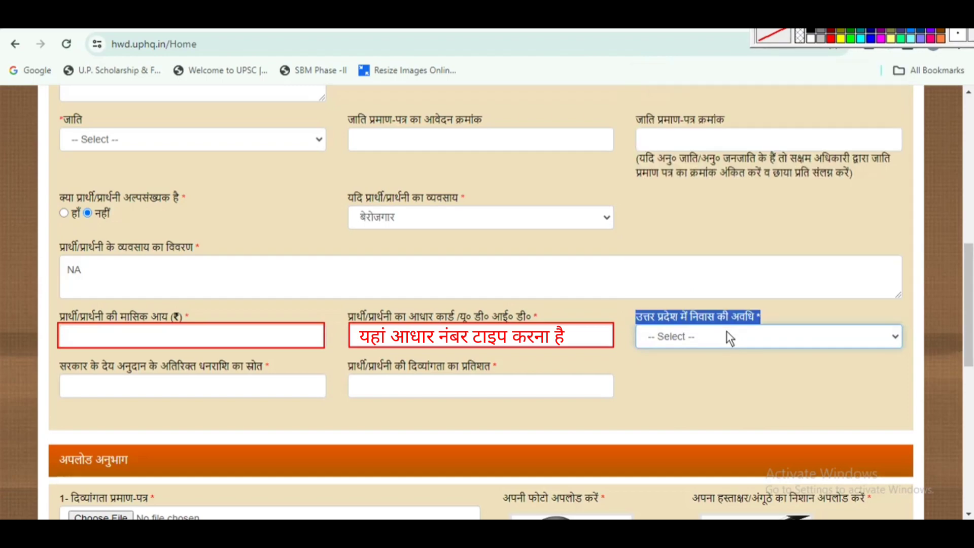
{"action": "left_click", "coordinate": [730, 338]}
{"action": "left_click", "coordinate": [730, 338]}
{"action": "left_click", "coordinate": [730, 337]}
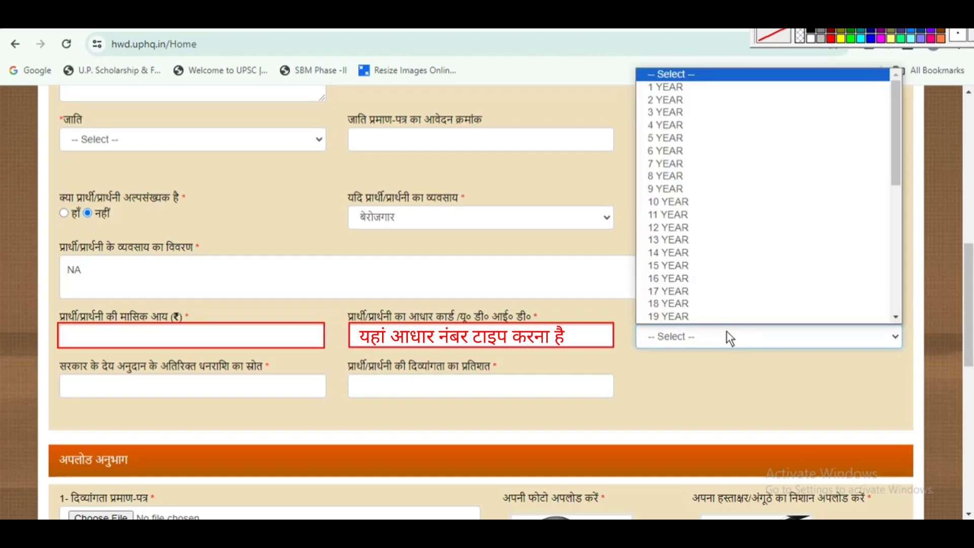
{"action": "left_click", "coordinate": [730, 337]}
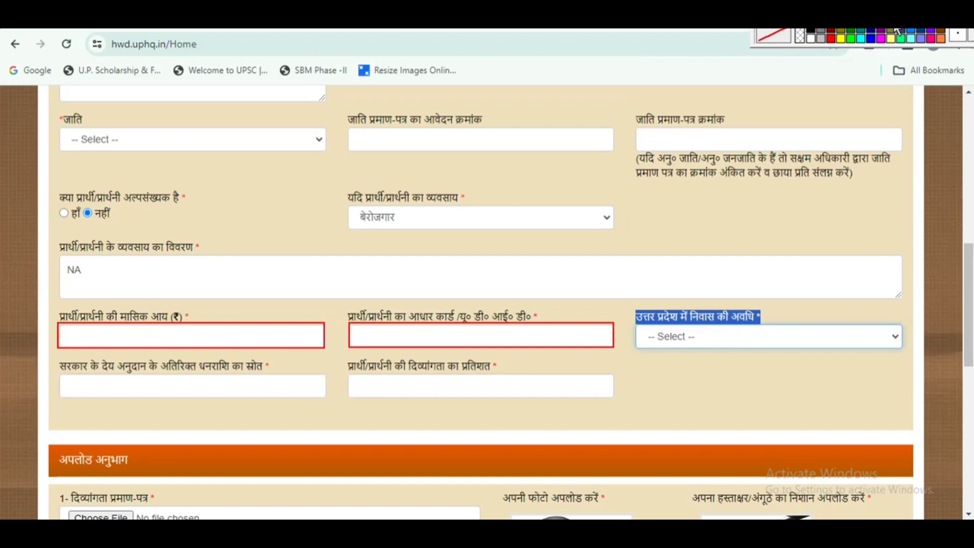
Review the fields for the source of funds beyond the government grant and the applicant's disability percentage.
{"action": "left_click", "coordinate": [246, 391]}
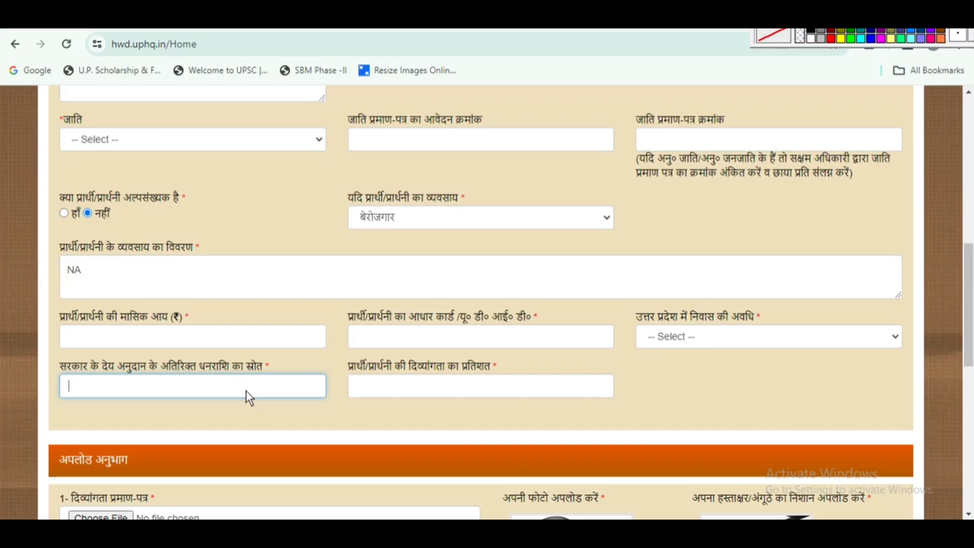
{"action": "left_click", "coordinate": [349, 390]}
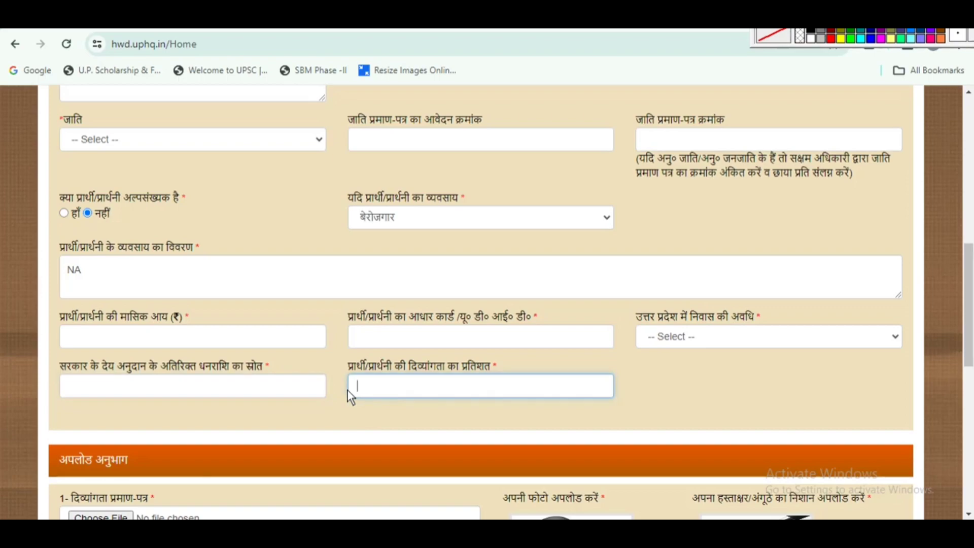
{"action": "left_click", "coordinate": [271, 403]}
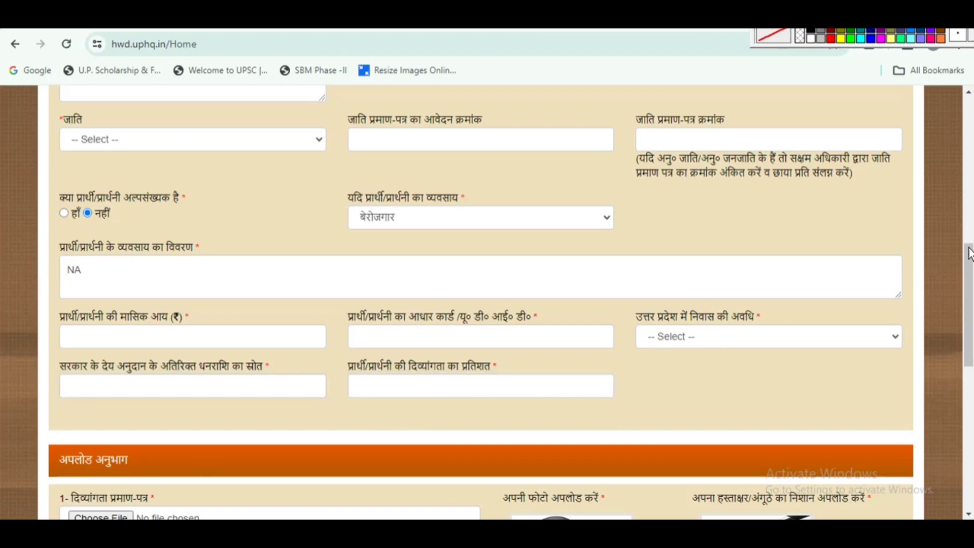
Examine the upload section's file fields for the required certificates, the Aadhaar card, the photo and the signature or thumb impression.
{"action": "scroll", "coordinate": [681, 323], "scroll_direction": "down", "scroll_amount": 7}
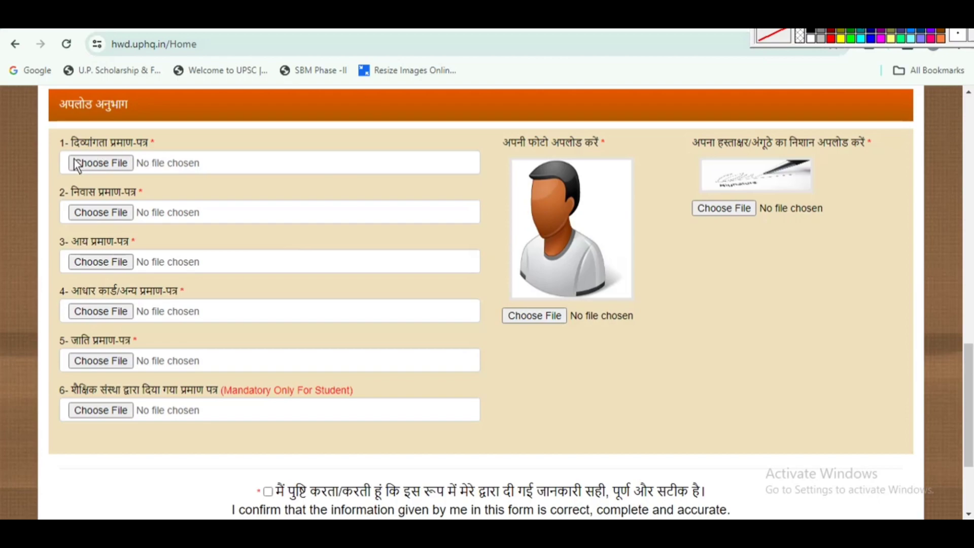
{"action": "left_click_drag", "start_coordinate": [63, 152], "coordinate": [139, 173]}
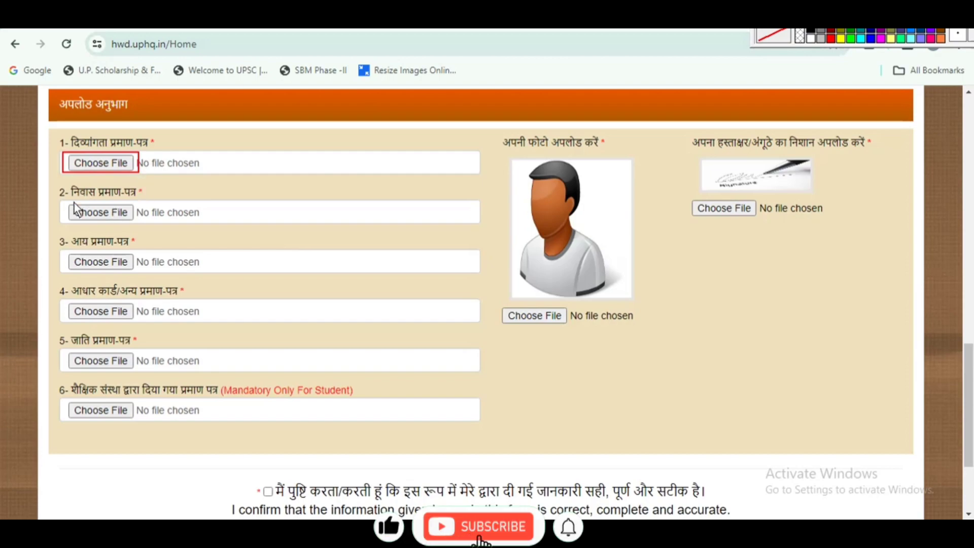
{"action": "left_click_drag", "start_coordinate": [62, 201], "coordinate": [138, 221]}
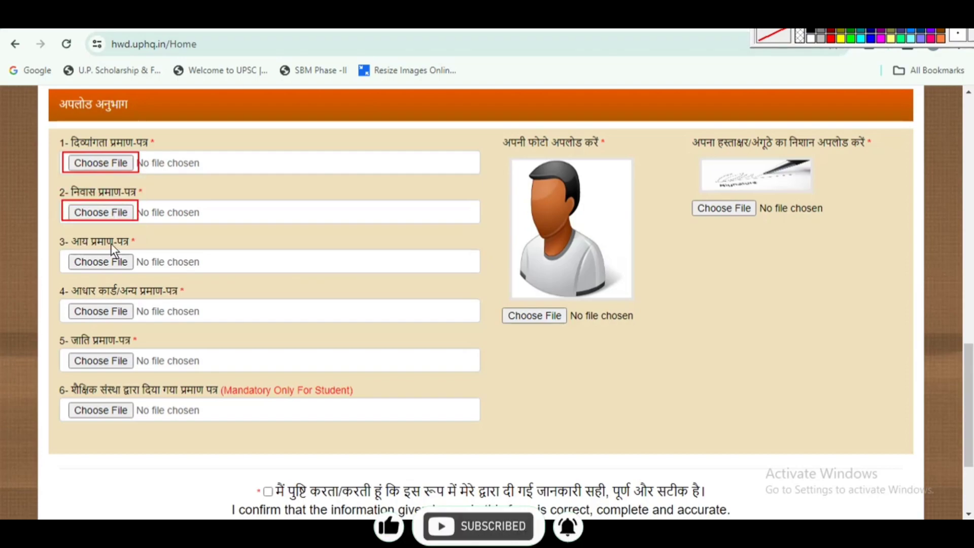
{"action": "left_click_drag", "start_coordinate": [52, 253], "coordinate": [140, 270]}
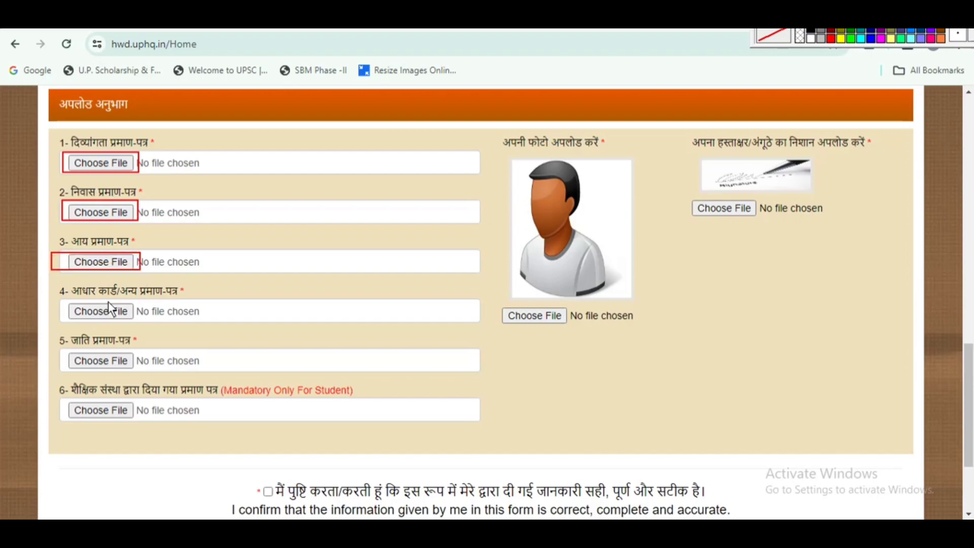
{"action": "left_click_drag", "start_coordinate": [91, 308], "coordinate": [135, 328]}
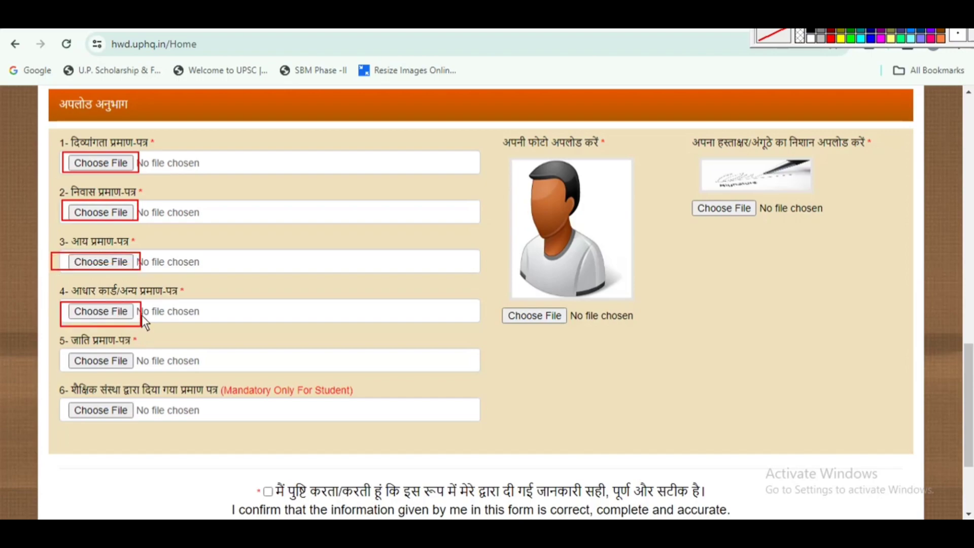
{"action": "mouse_move", "coordinate": [62, 349]}
{"action": "left_mouse_down"}
{"action": "mouse_move", "coordinate": [97, 350]}
{"action": "mouse_move", "coordinate": [135, 370]}
{"action": "left_mouse_up"}
{"action": "key", "text": "Escape"}
{"action": "left_click_drag", "start_coordinate": [62, 349], "coordinate": [141, 370]}
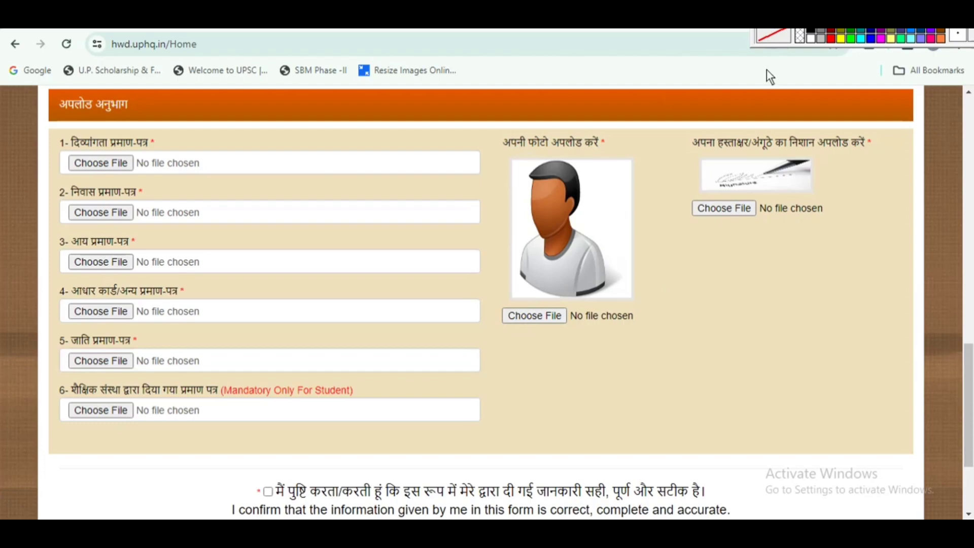
{"action": "left_click_drag", "start_coordinate": [690, 148], "coordinate": [878, 151]}
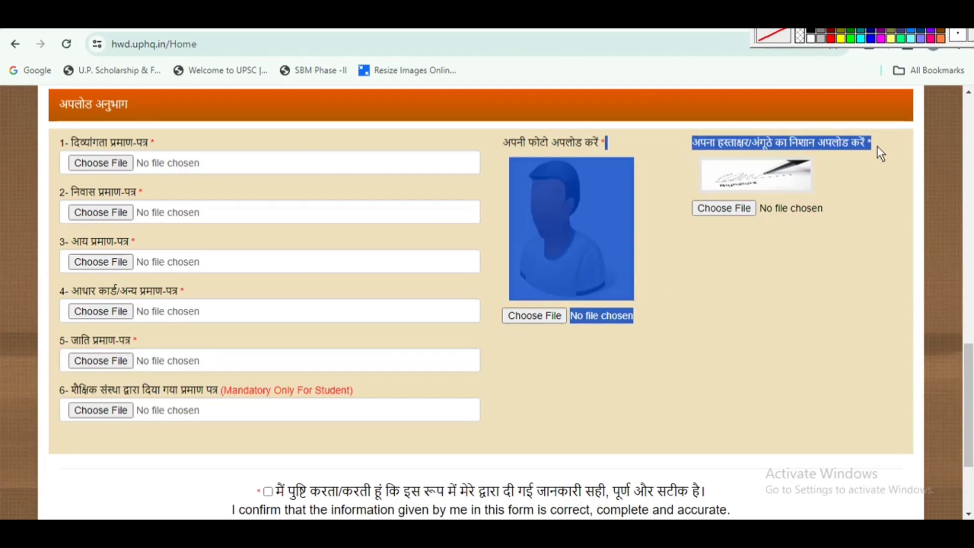
{"action": "left_click", "coordinate": [863, 158]}
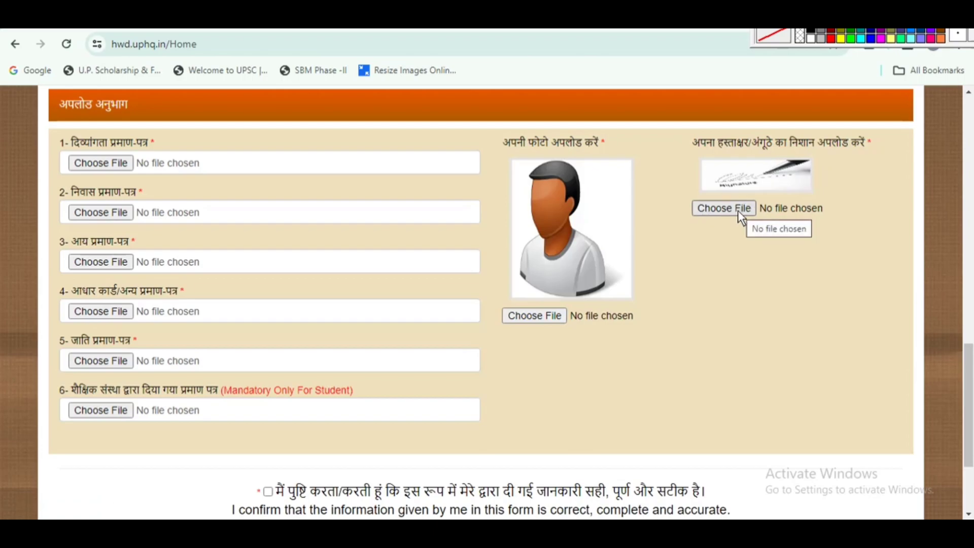
Accept the declaration that the information given in the form is correct, complete and accurate.
{"action": "scroll", "coordinate": [738, 210], "scroll_direction": "down", "scroll_amount": 3}
{"action": "left_click", "coordinate": [268, 346]}
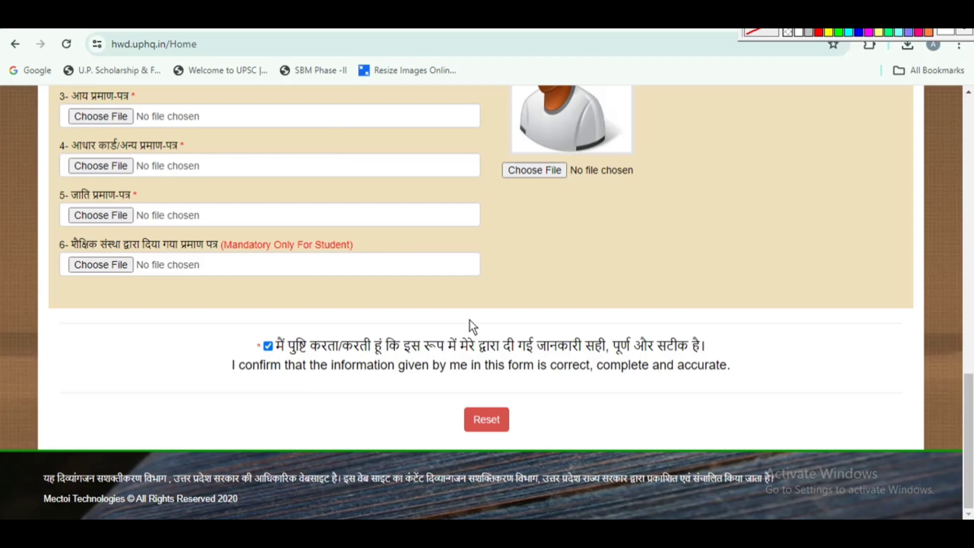
Return to the disability department's Online Services page and view its list of schemes from the beginning.
{"action": "left_click", "coordinate": [369, 31]}
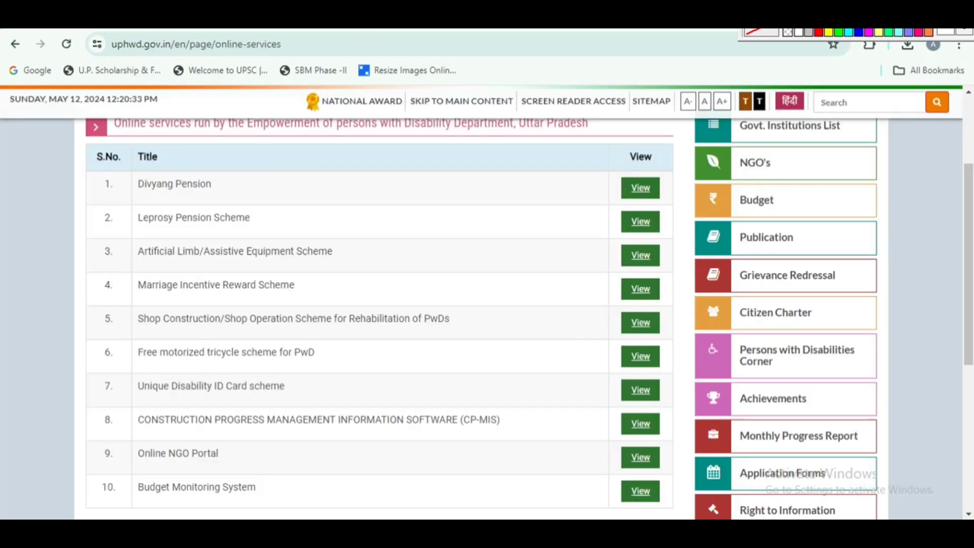
{"action": "scroll", "coordinate": [311, 341], "scroll_direction": "up", "scroll_amount": 3}
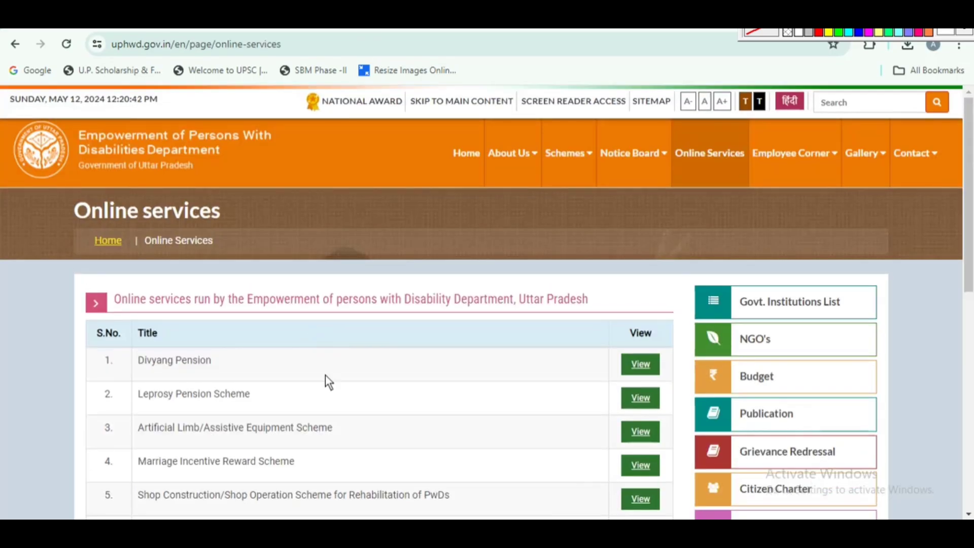